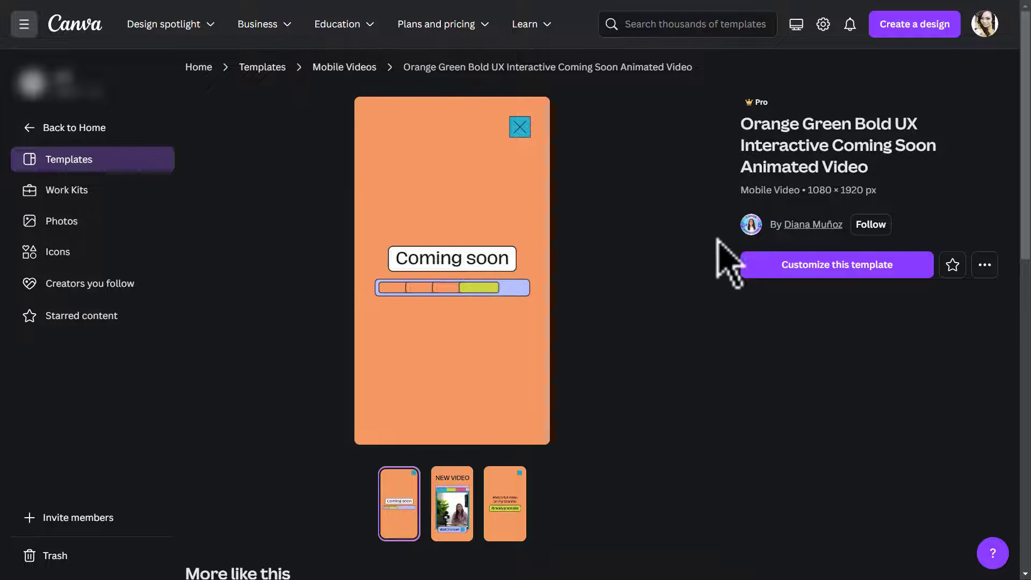
- Open the Orange Green Bold UX Interactive Coming Soon Animated Video template for customizing and preview its playback
{"action": "left_click", "coordinate": [827, 274]}
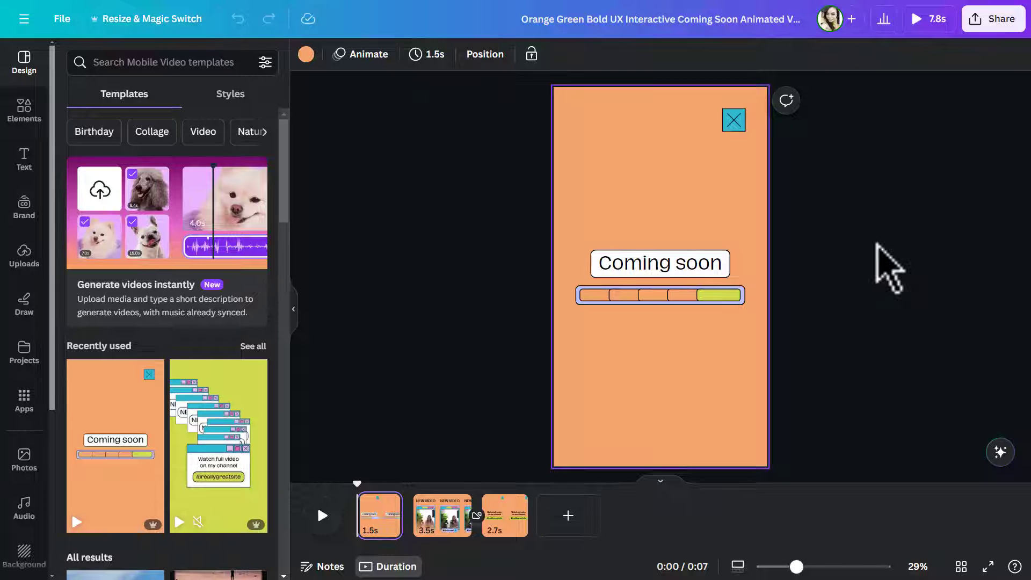
{"action": "left_click", "coordinate": [323, 516]}
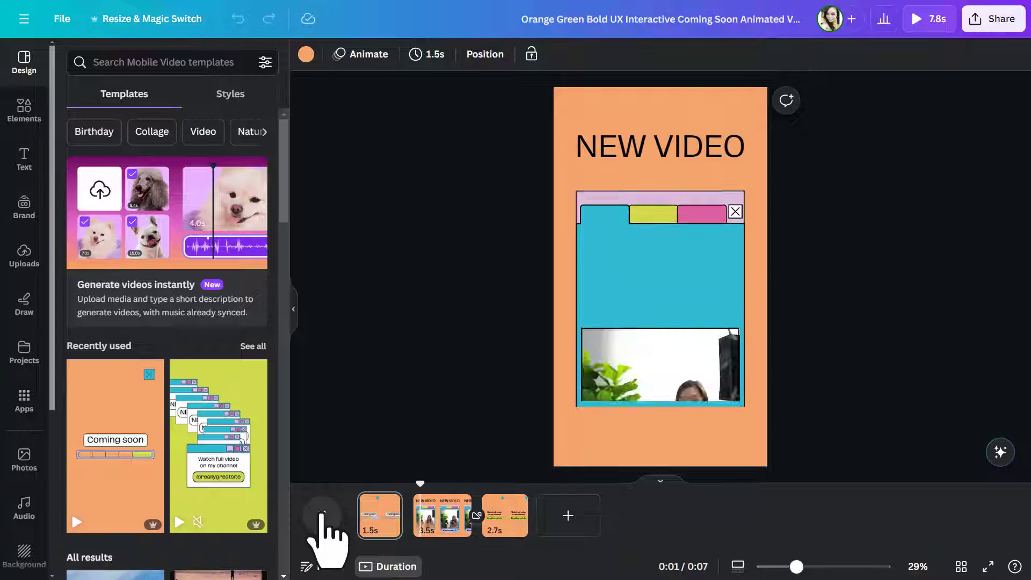
{"action": "left_click", "coordinate": [322, 515]}
{"action": "left_click", "coordinate": [662, 268]}
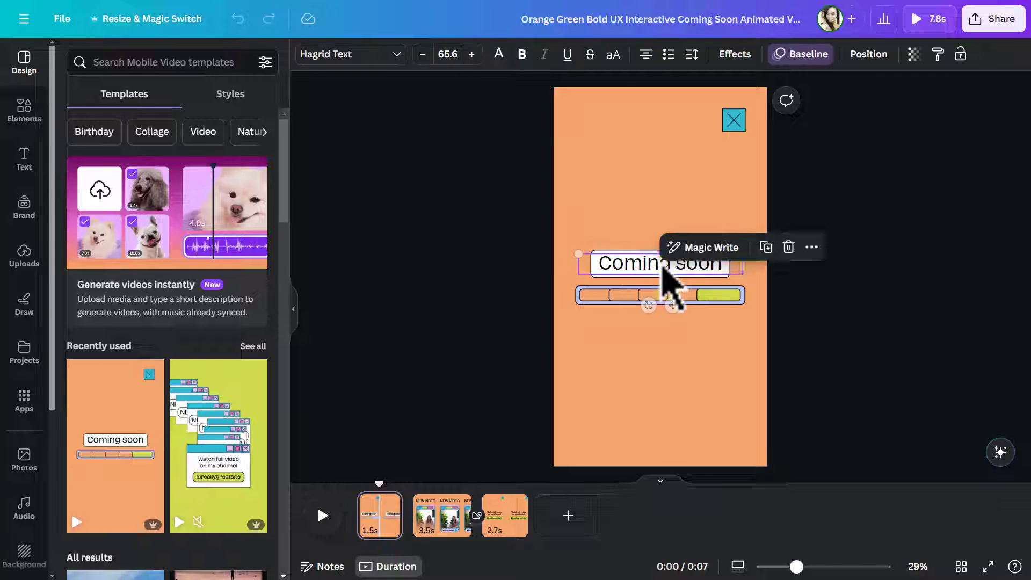
{"action": "double_click", "coordinate": [654, 263]}
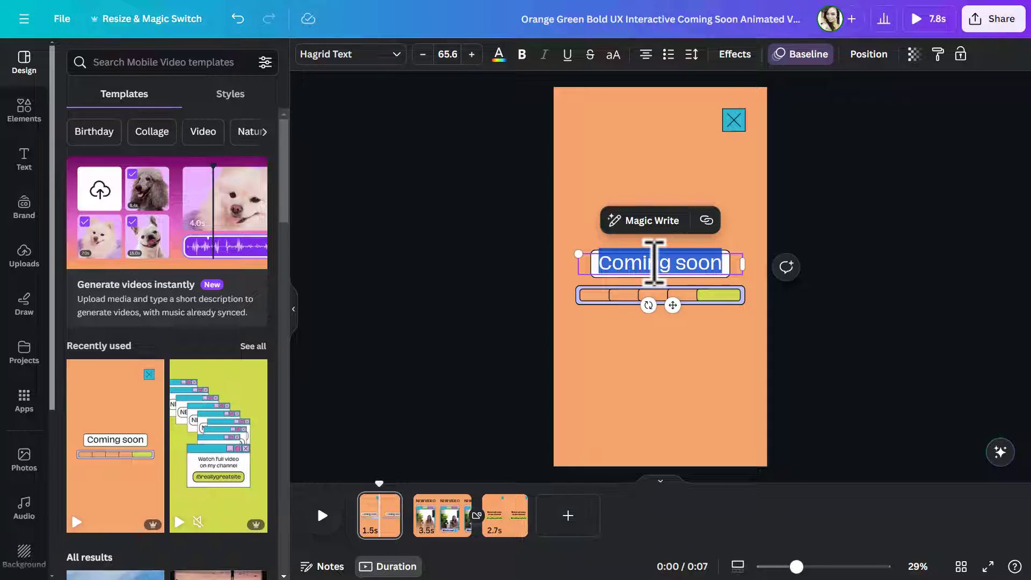
{"action": "type", "text": "e"}
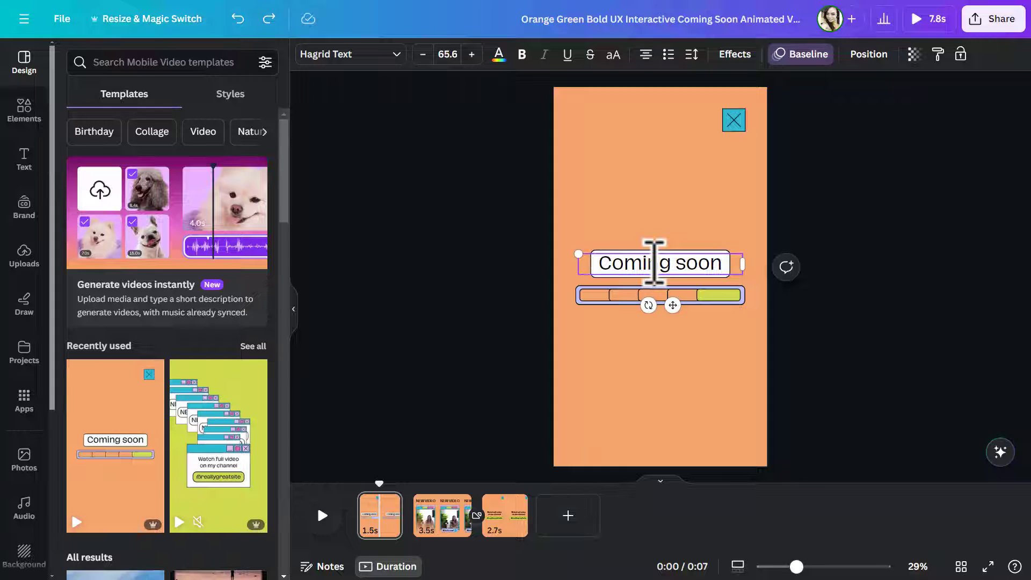
- Replace the placeholder clip on page 2 with the uploaded 7:46 video and enlarge it to fill the frame
{"action": "left_click", "coordinate": [418, 500]}
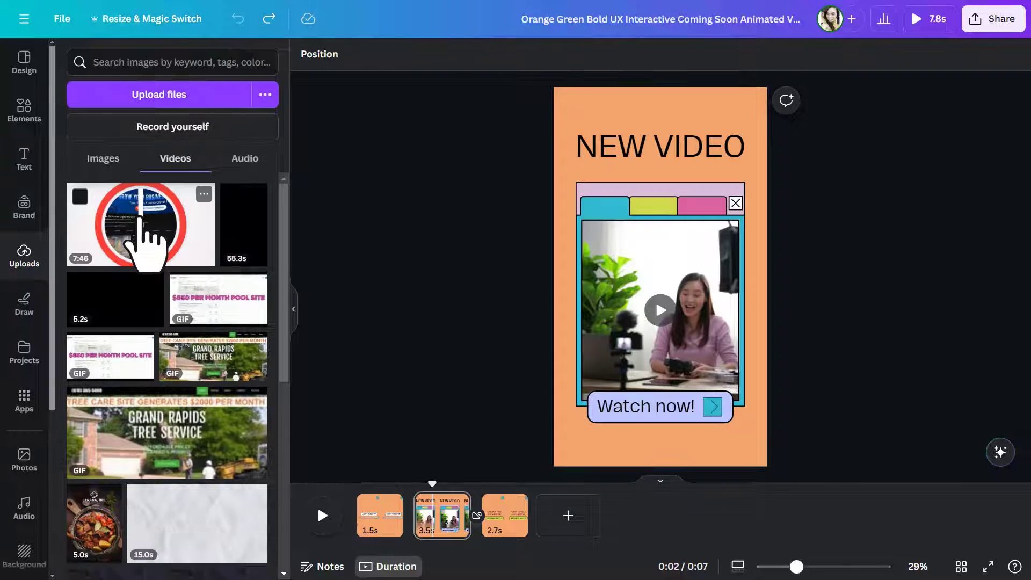
{"action": "left_click_drag", "start_coordinate": [141, 217], "coordinate": [668, 290]}
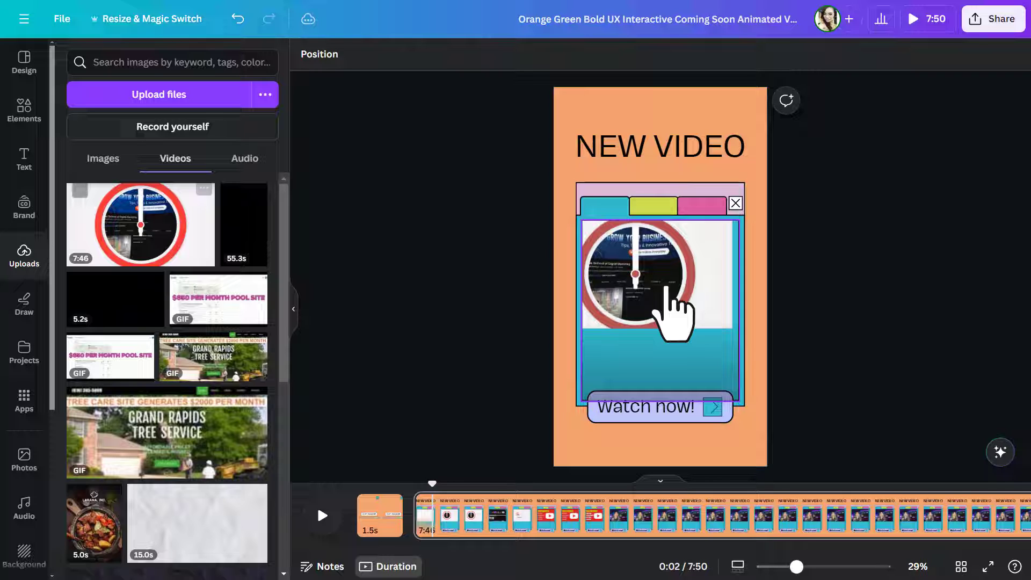
{"action": "left_click", "coordinate": [666, 290]}
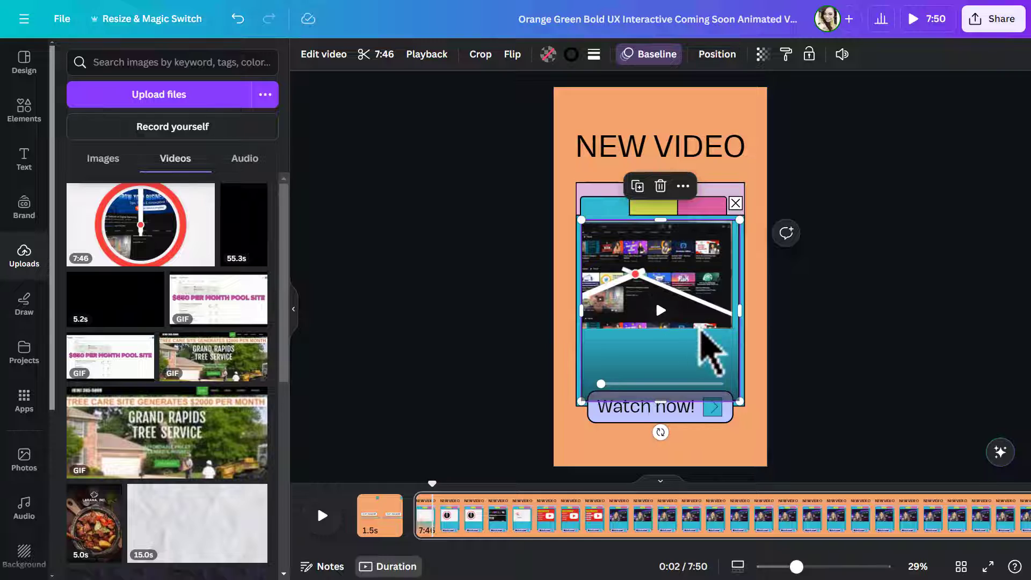
{"action": "double_click", "coordinate": [648, 268]}
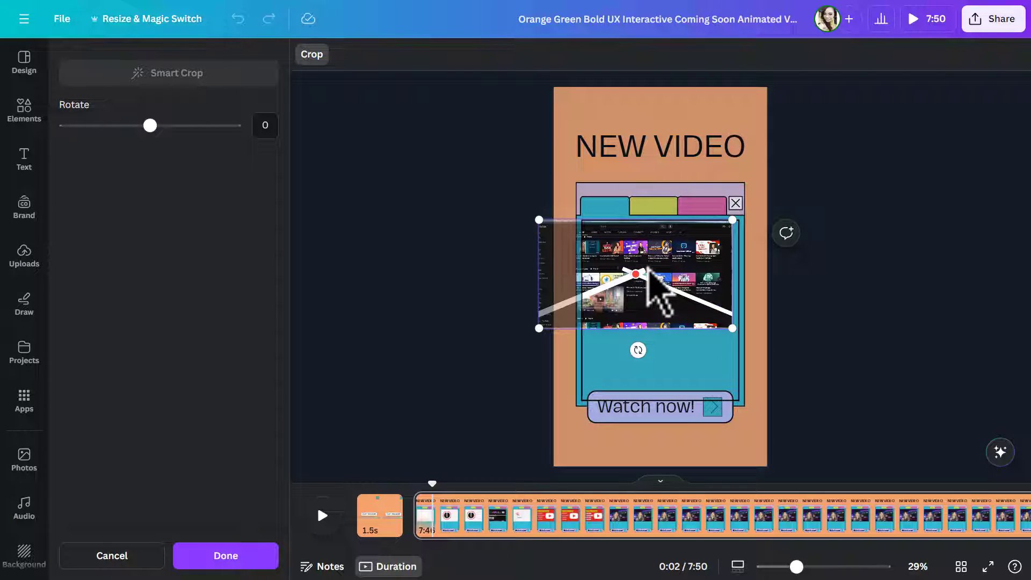
{"action": "left_click_drag", "start_coordinate": [734, 328], "coordinate": [659, 364]}
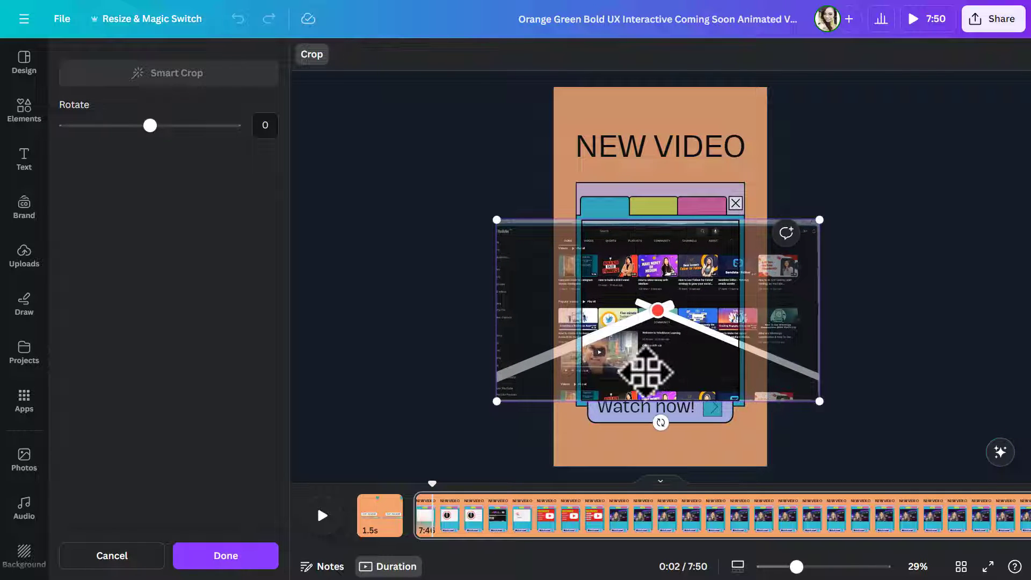
{"action": "left_click", "coordinate": [234, 557]}
- Trim the page 2 video to a 16.5-second segment showing the presenter and shorten the page to 6.4 seconds
{"action": "left_click_drag", "start_coordinate": [506, 50], "coordinate": [681, 61]}
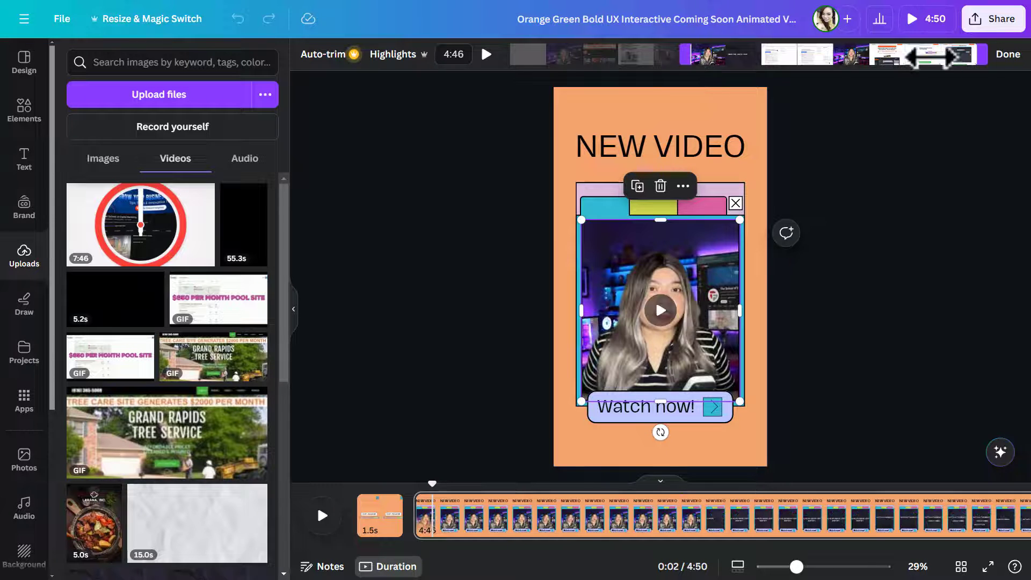
{"action": "left_click_drag", "start_coordinate": [786, 59], "coordinate": [717, 57]}
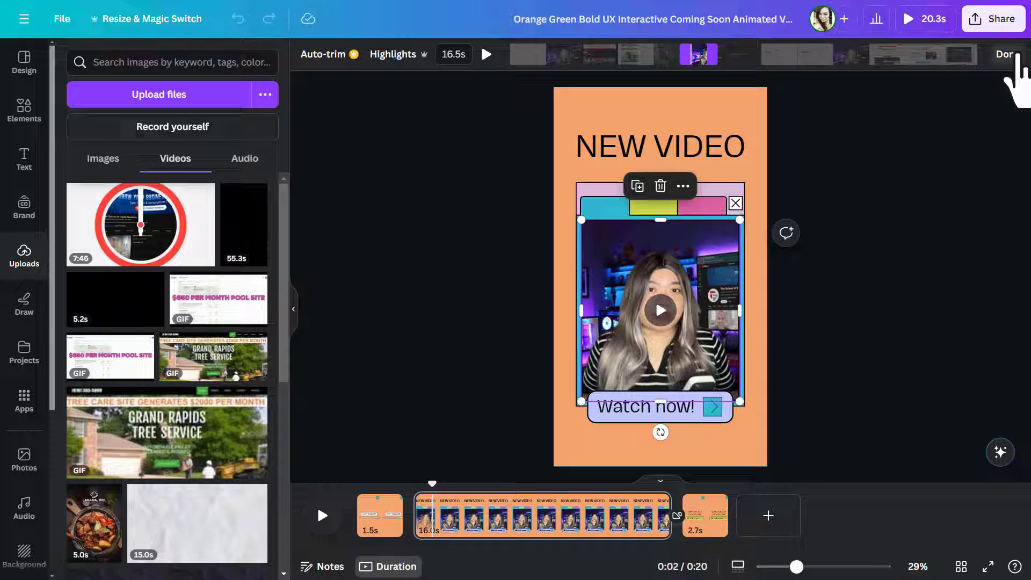
{"action": "left_click", "coordinate": [1015, 55]}
{"action": "left_click_drag", "start_coordinate": [670, 515], "coordinate": [478, 507]}
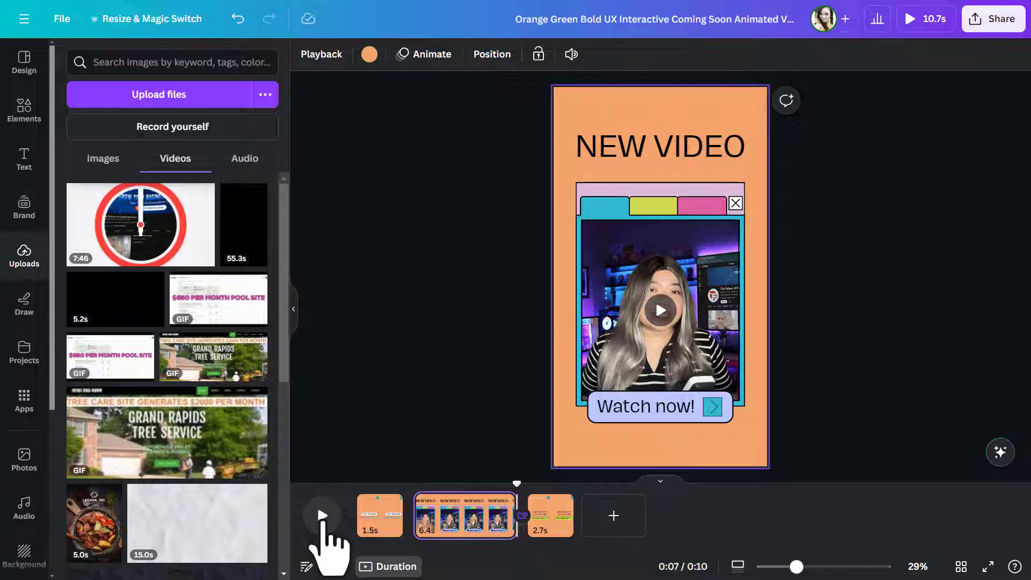
{"action": "left_click", "coordinate": [323, 520]}
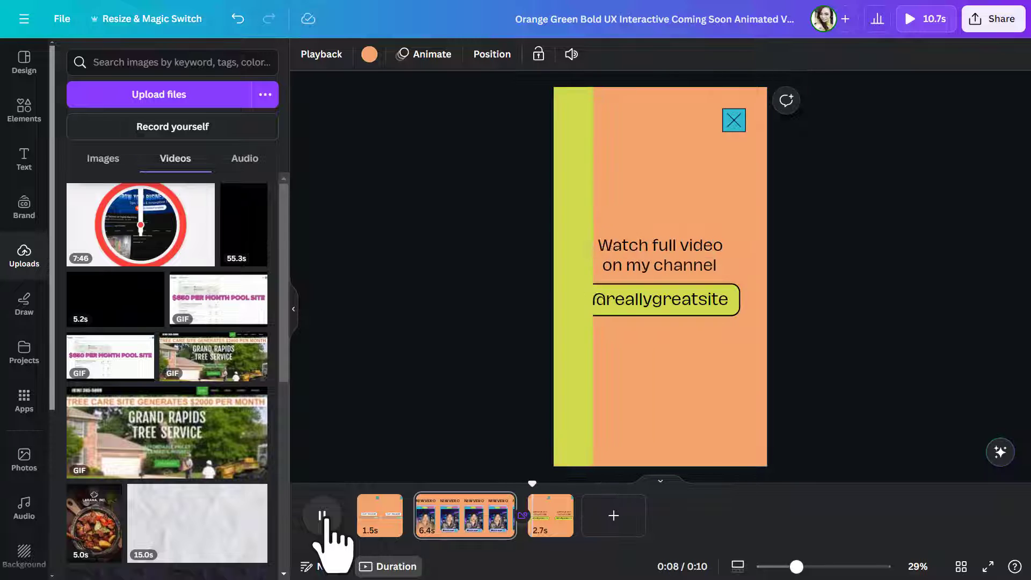
{"action": "left_click", "coordinate": [322, 515]}
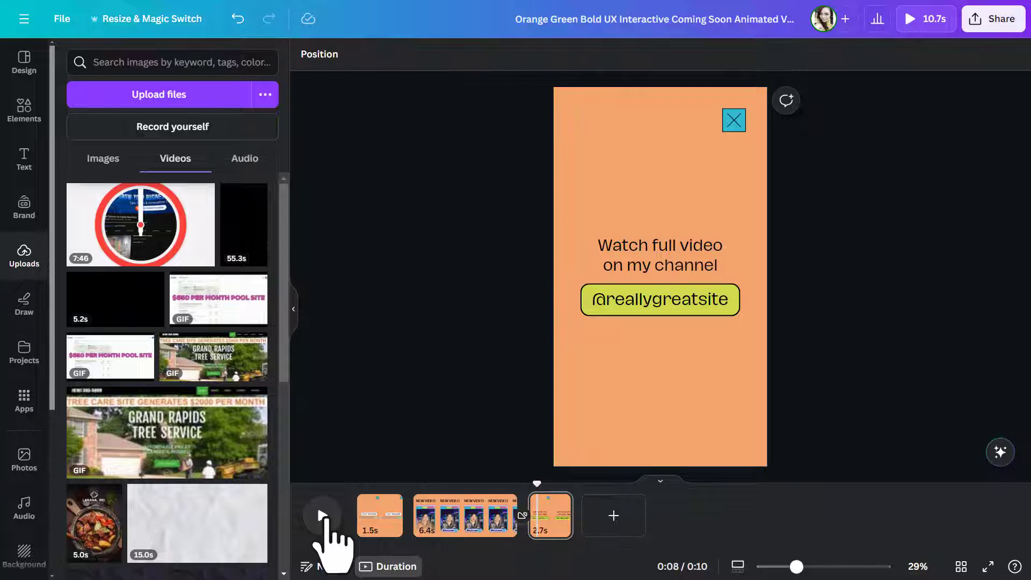
{"action": "left_click", "coordinate": [698, 258]}
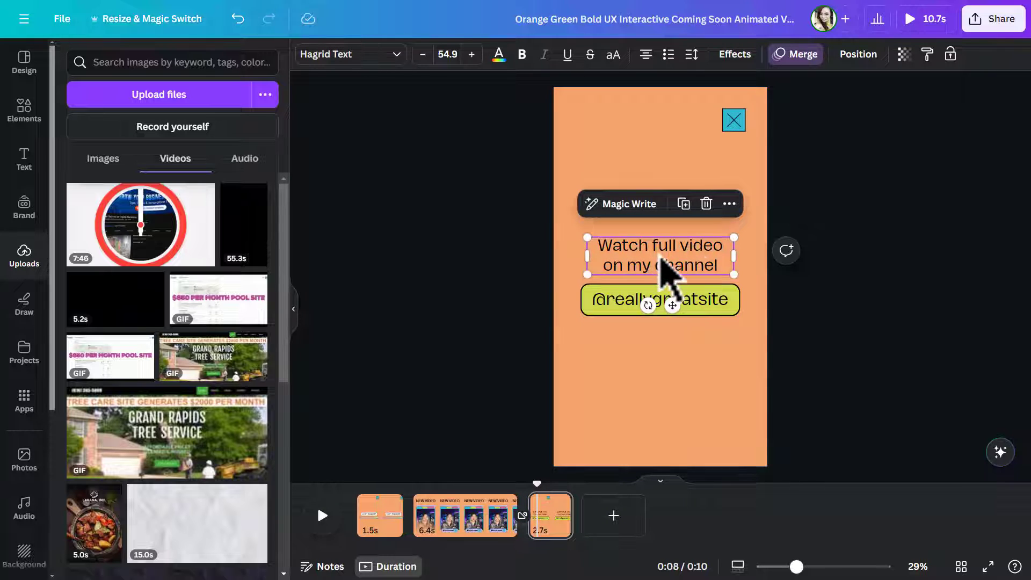
{"action": "left_click", "coordinate": [716, 298]}
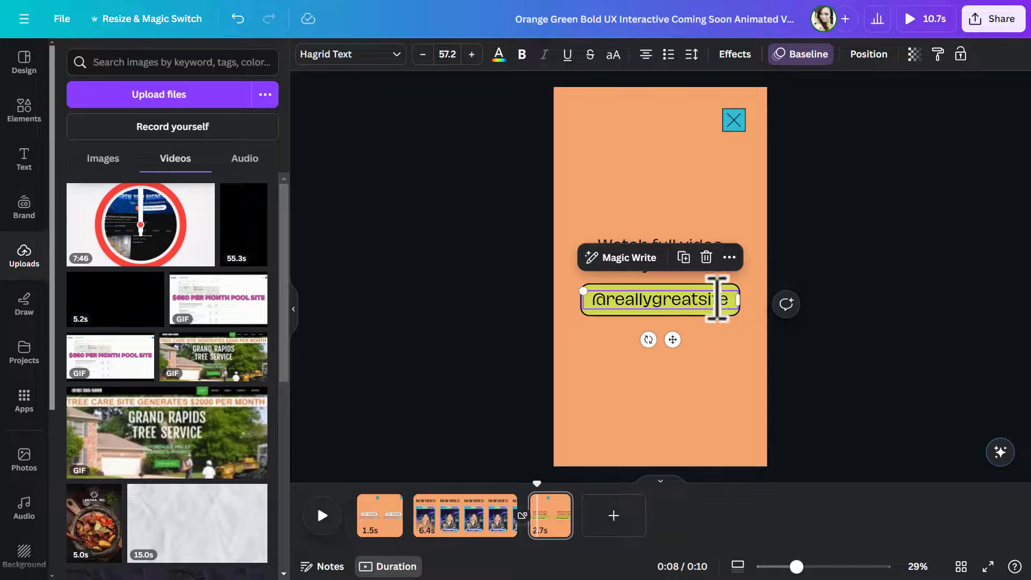
{"action": "double_click", "coordinate": [718, 299]}
{"action": "type", "text": "@teknikforce"}
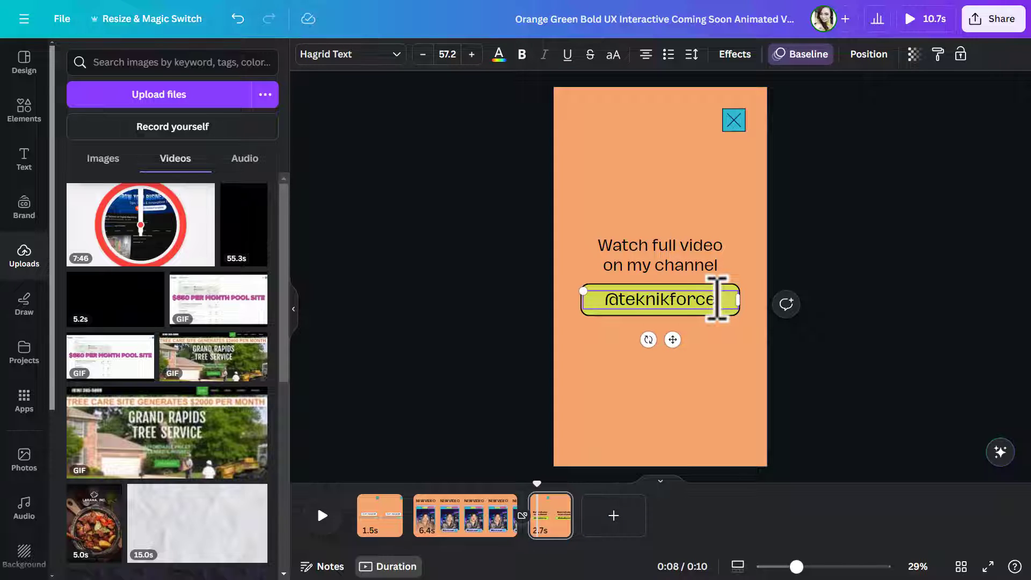
- Change the last page's background to the blue document colour and apply the change to all pages
{"action": "left_click", "coordinate": [749, 247]}
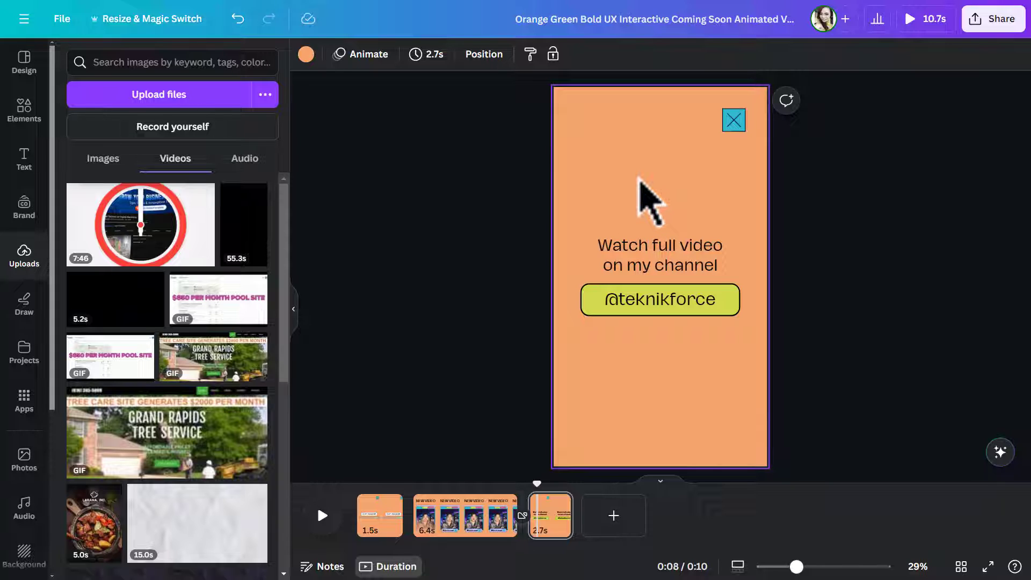
{"action": "left_click", "coordinate": [307, 55]}
{"action": "left_click", "coordinate": [147, 135]}
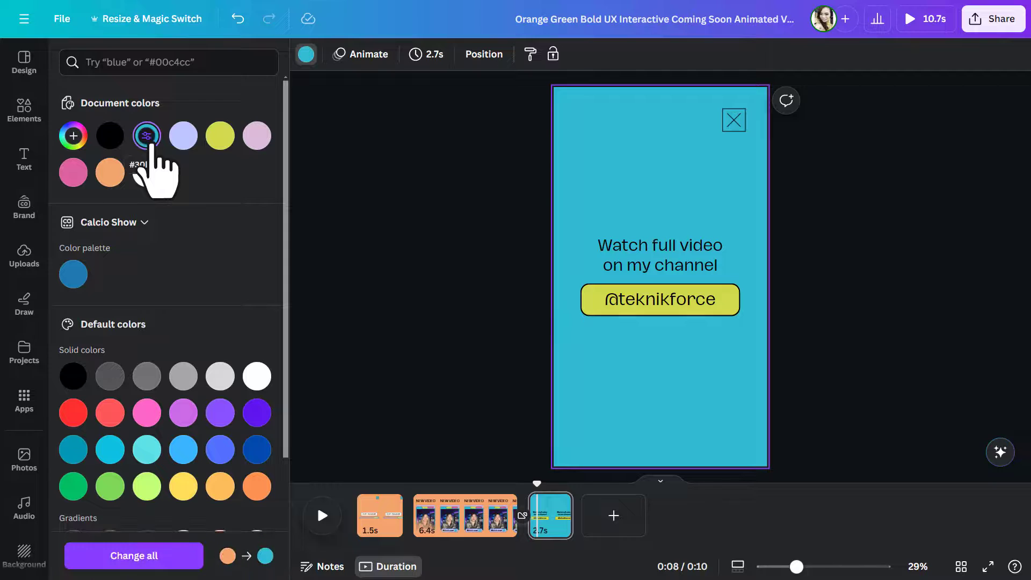
{"action": "left_click", "coordinate": [163, 561]}
{"action": "left_click", "coordinate": [387, 500]}
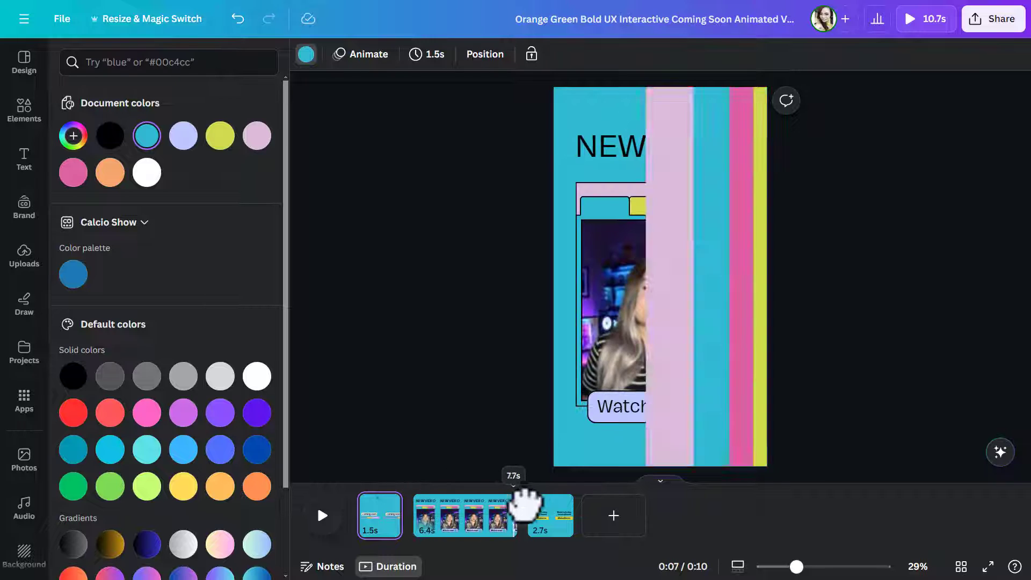
- Set the font of "Watch full video on my channel" to Codec Pro and apply it throughout the design
{"action": "left_click", "coordinate": [542, 505]}
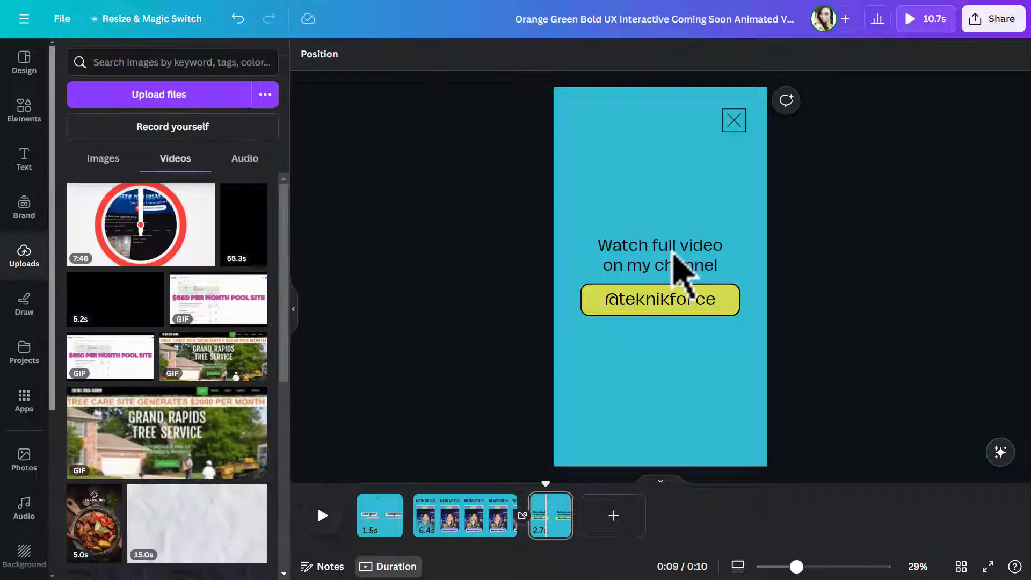
{"action": "left_click", "coordinate": [680, 267]}
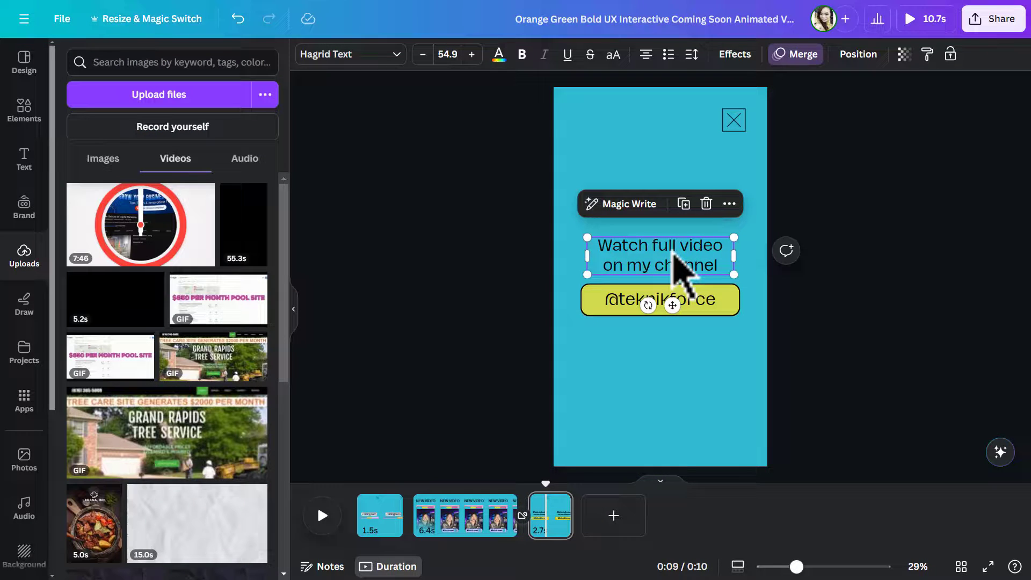
{"action": "left_click", "coordinate": [400, 59]}
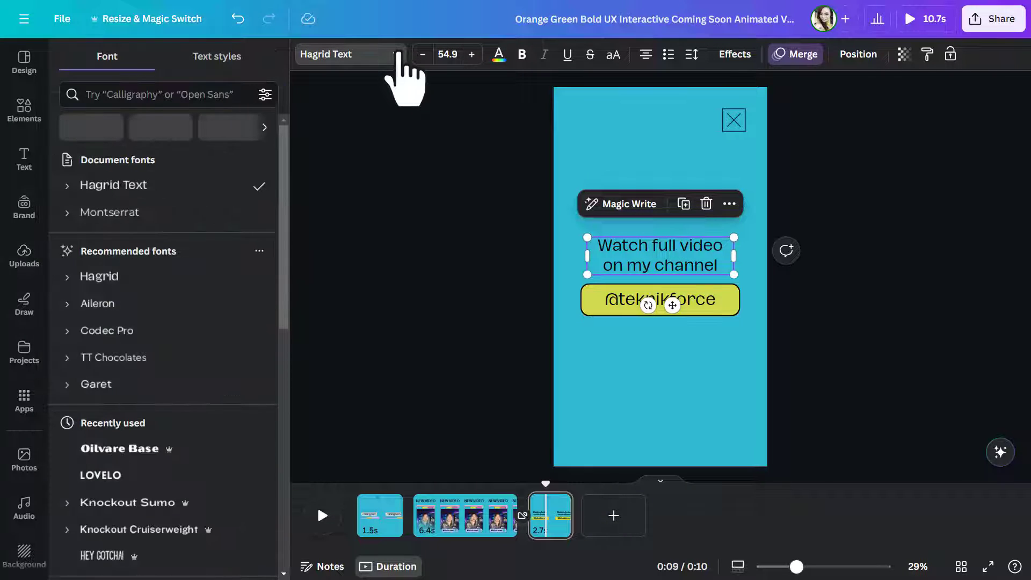
{"action": "left_click", "coordinate": [108, 304]}
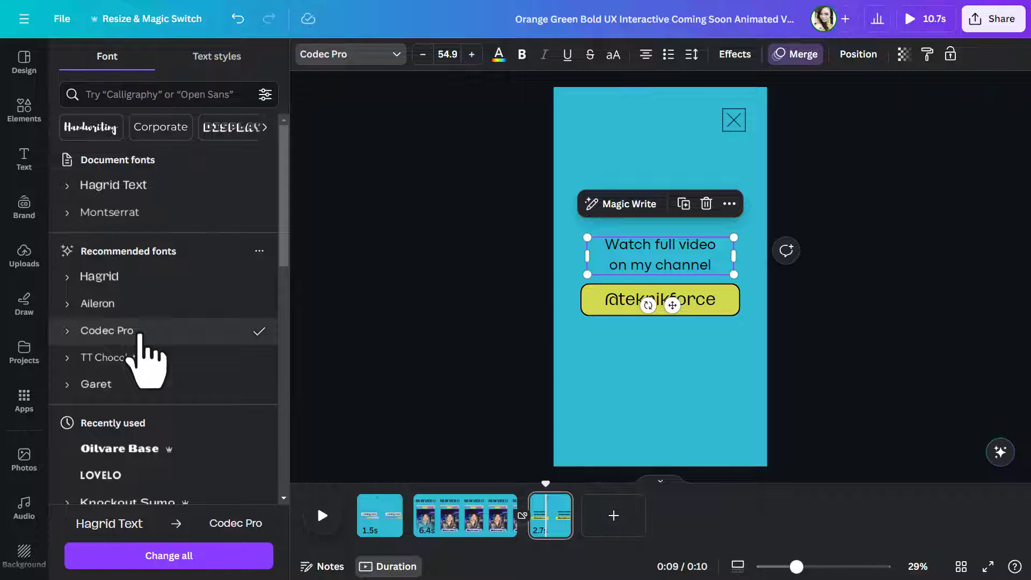
{"action": "left_click", "coordinate": [220, 558]}
{"action": "left_click", "coordinate": [369, 499]}
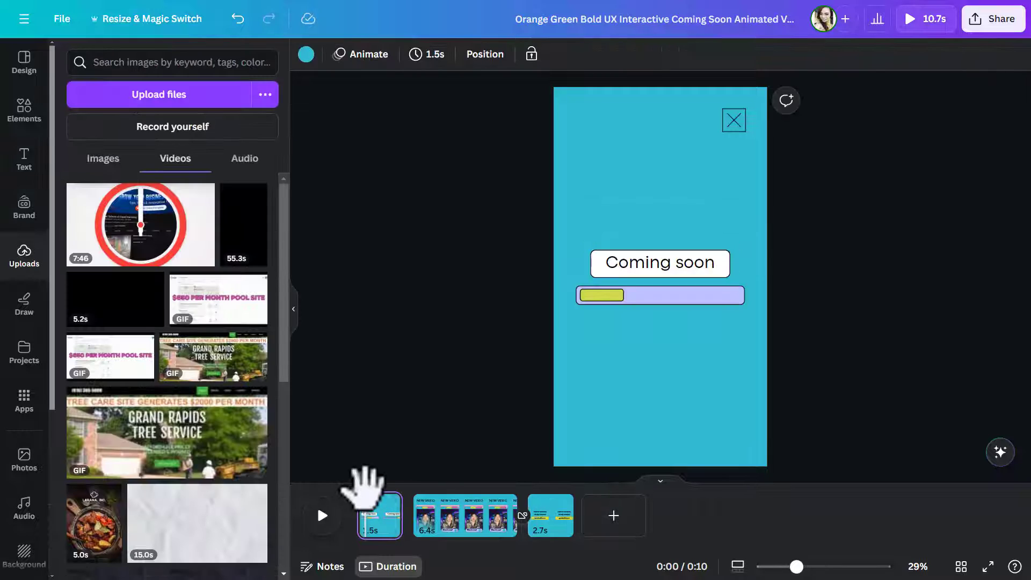
{"action": "left_click_drag", "start_coordinate": [365, 492], "coordinate": [552, 521]}
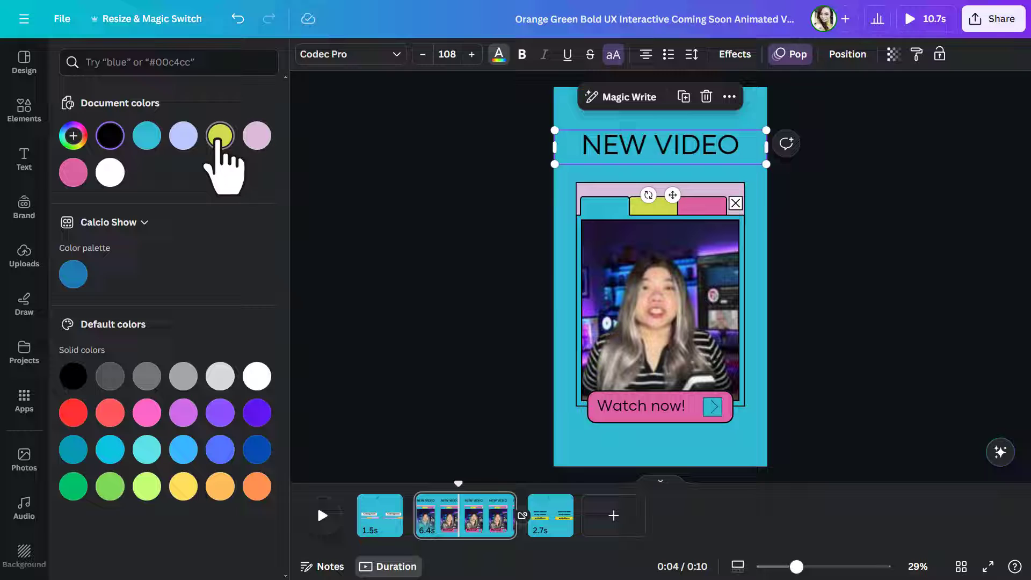
- Recolour the "Coming soon" text yellow-green and the channel handle on the last page white
{"action": "left_click", "coordinate": [221, 135]}
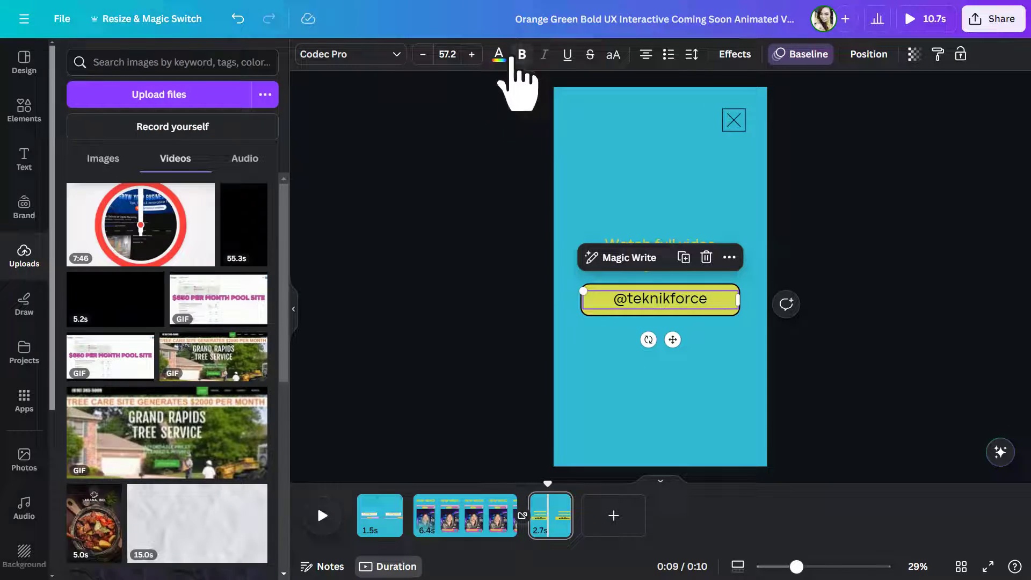
{"action": "left_click", "coordinate": [498, 54]}
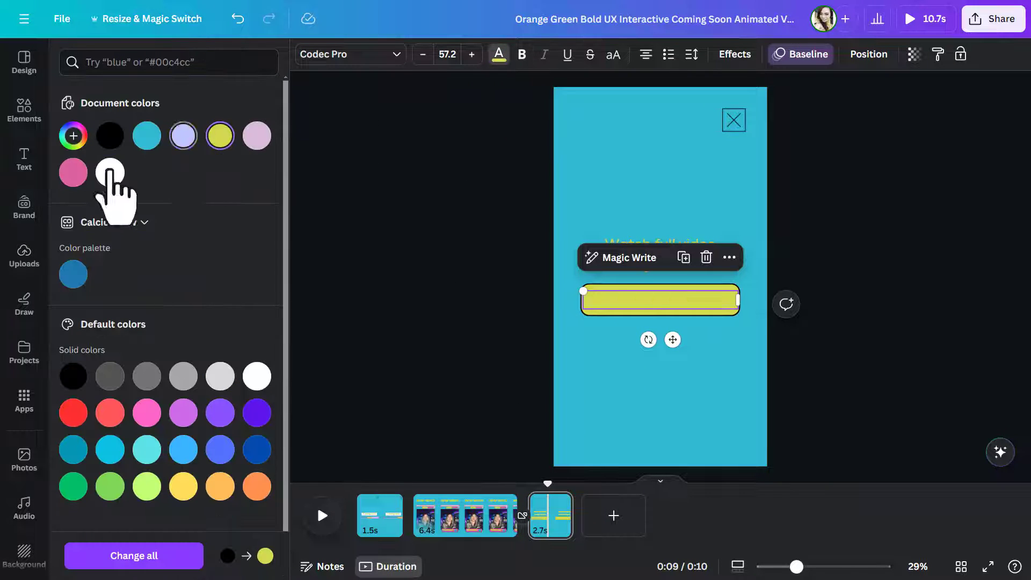
{"action": "left_click", "coordinate": [110, 173]}
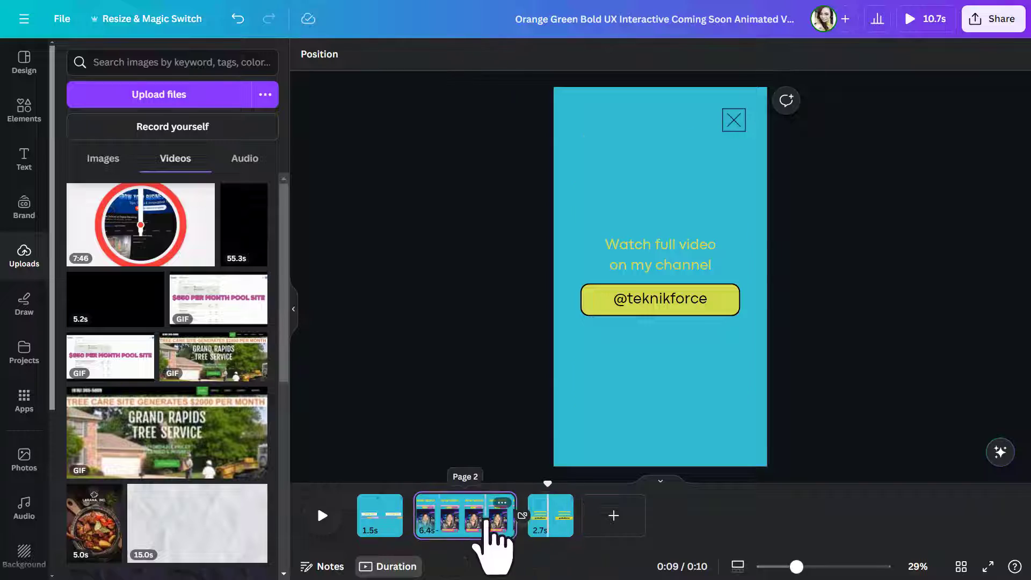
{"action": "left_click", "coordinate": [473, 532]}
{"action": "left_click", "coordinate": [680, 143]}
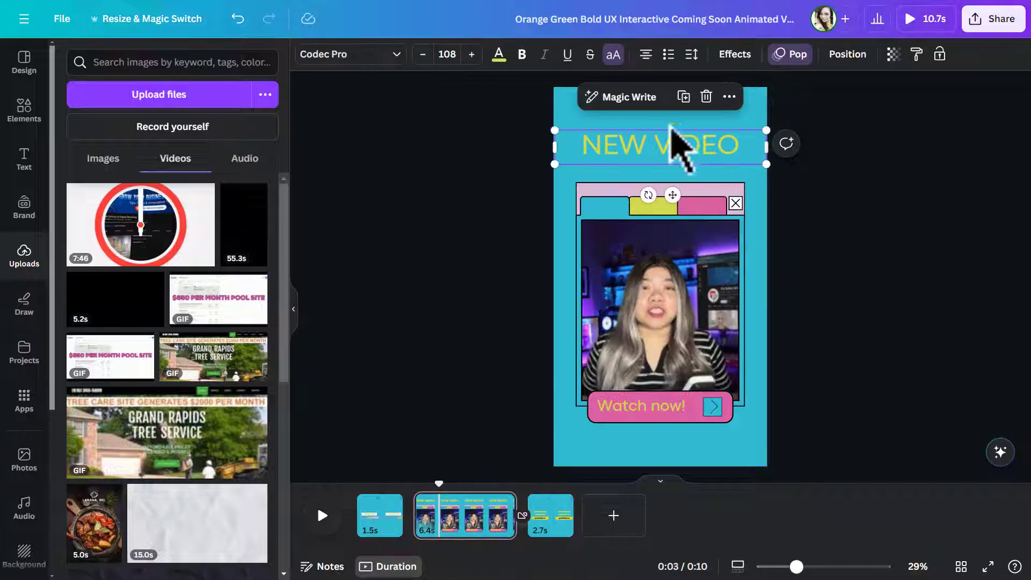
{"action": "left_click", "coordinate": [552, 254]}
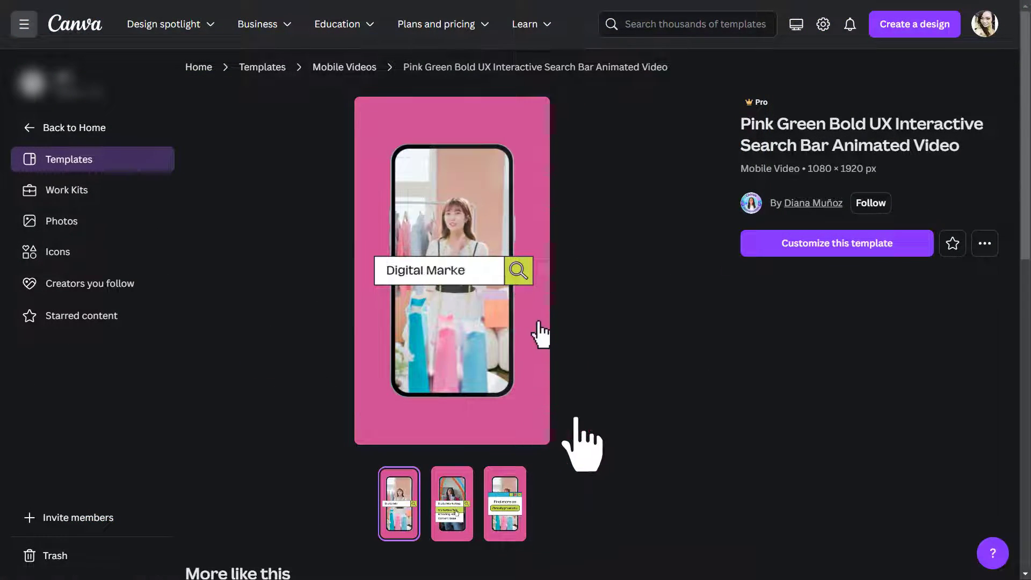
- Open the Pink Green Bold UX Interactive Search Bar Animated Video template for customizing and inspect its audio tracks
{"action": "left_click", "coordinate": [839, 253]}
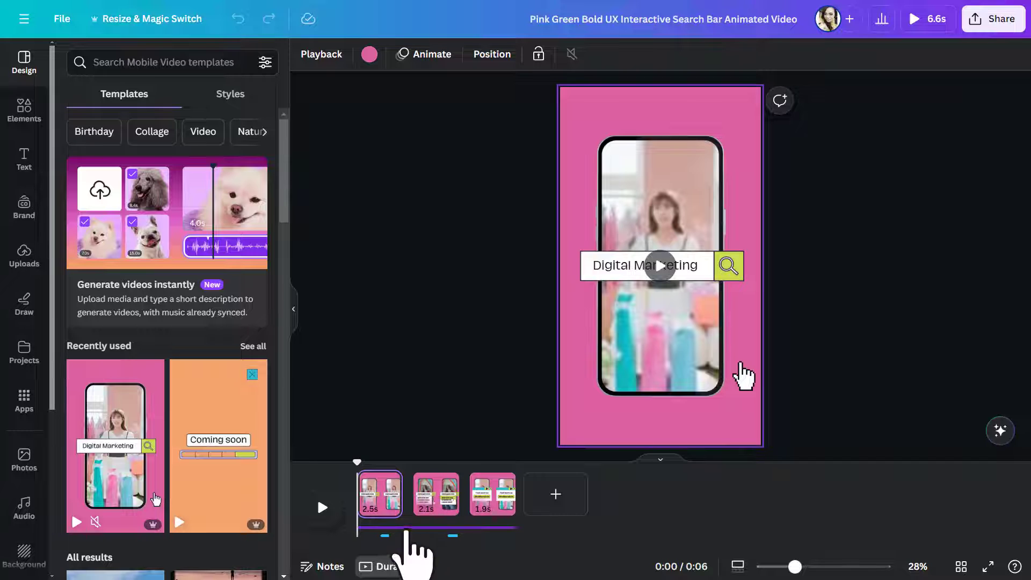
{"action": "left_click", "coordinate": [406, 529]}
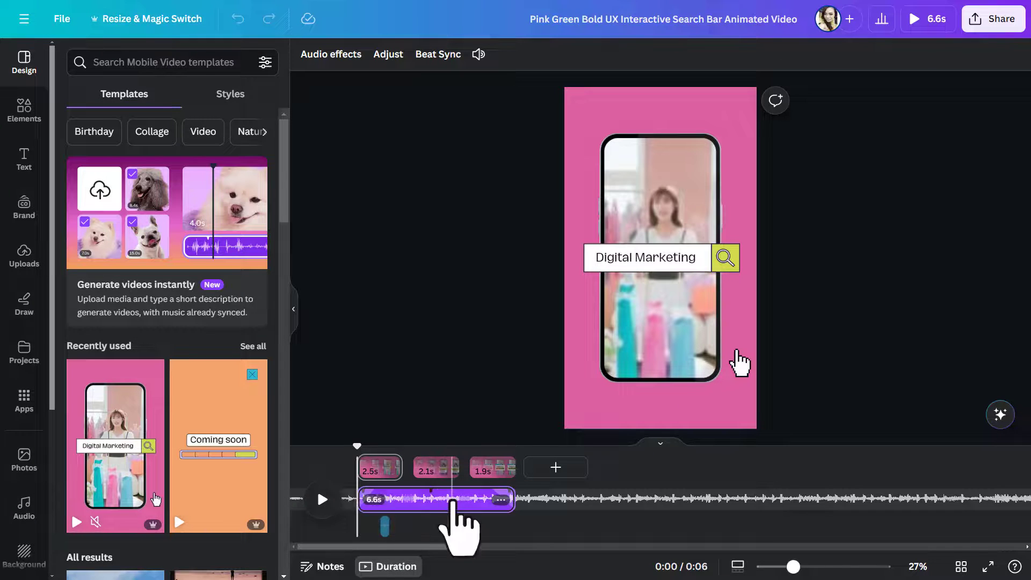
{"action": "left_click_drag", "start_coordinate": [452, 527], "coordinate": [385, 532]}
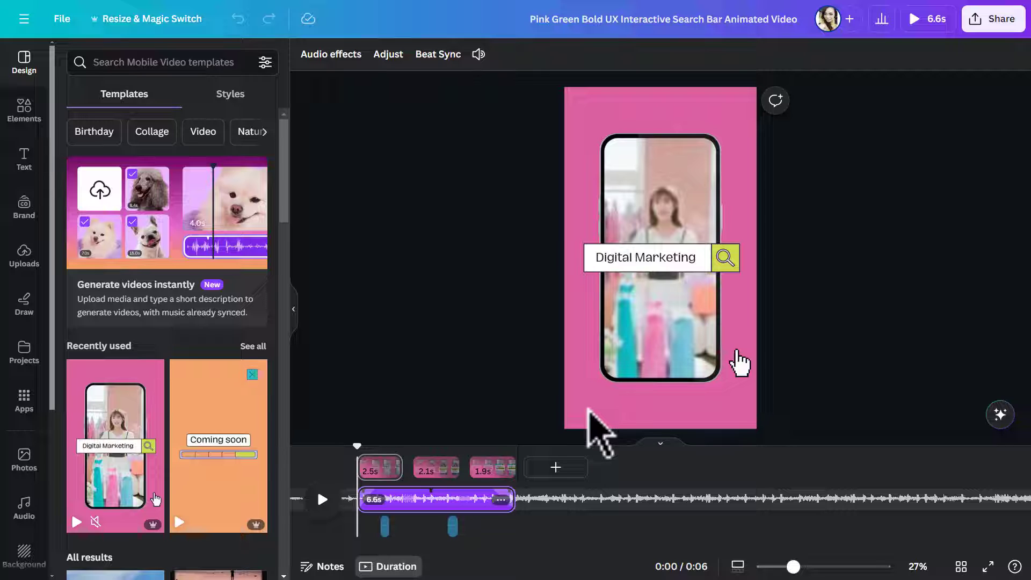
{"action": "left_click", "coordinate": [600, 424]}
- Replace the phone clip on page 1 with the uploaded 2.9 s video and trim it to 2.5 s
{"action": "left_click", "coordinate": [25, 255]}
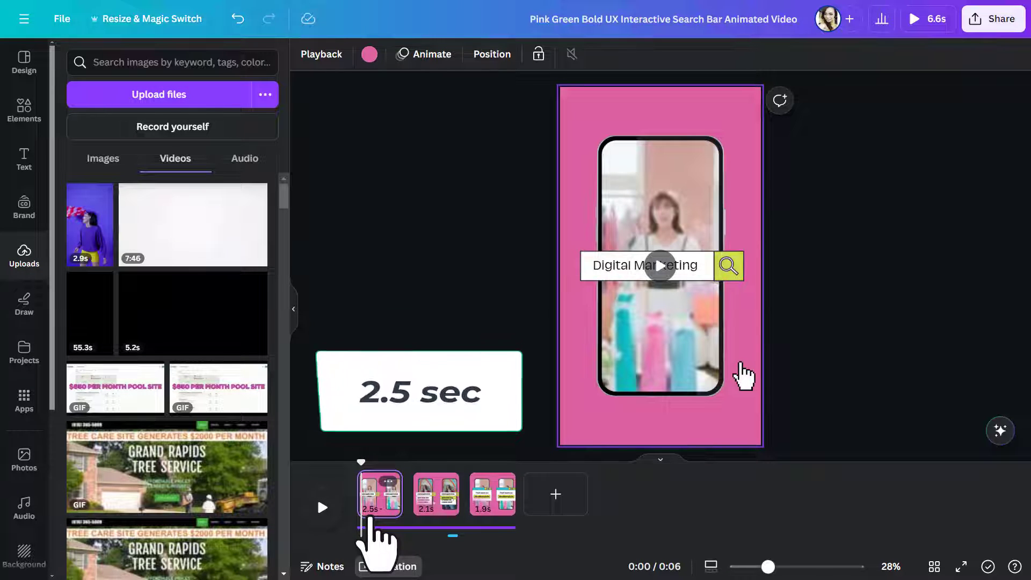
{"action": "left_click_drag", "start_coordinate": [96, 241], "coordinate": [668, 225]}
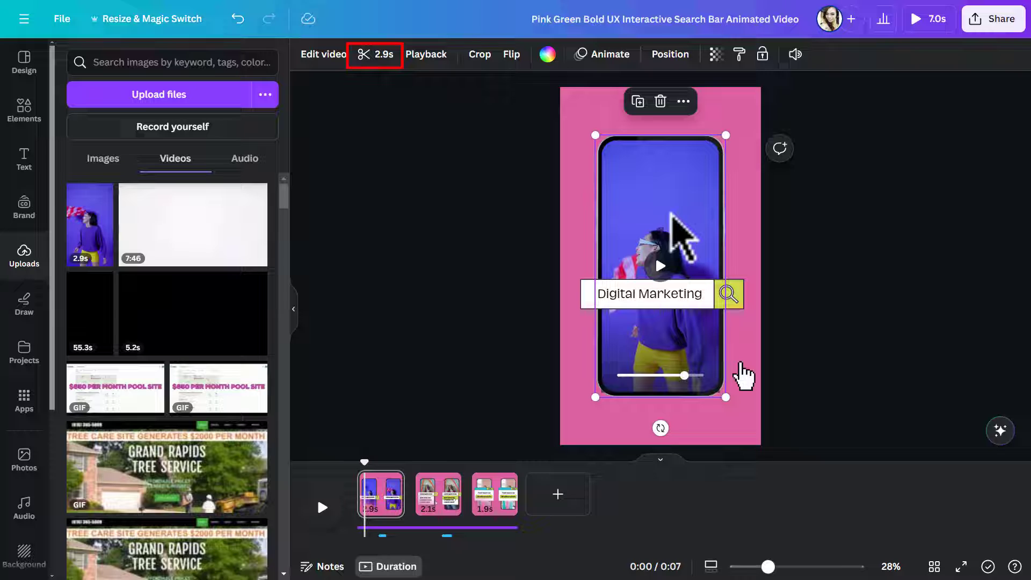
{"action": "left_click", "coordinate": [375, 54]}
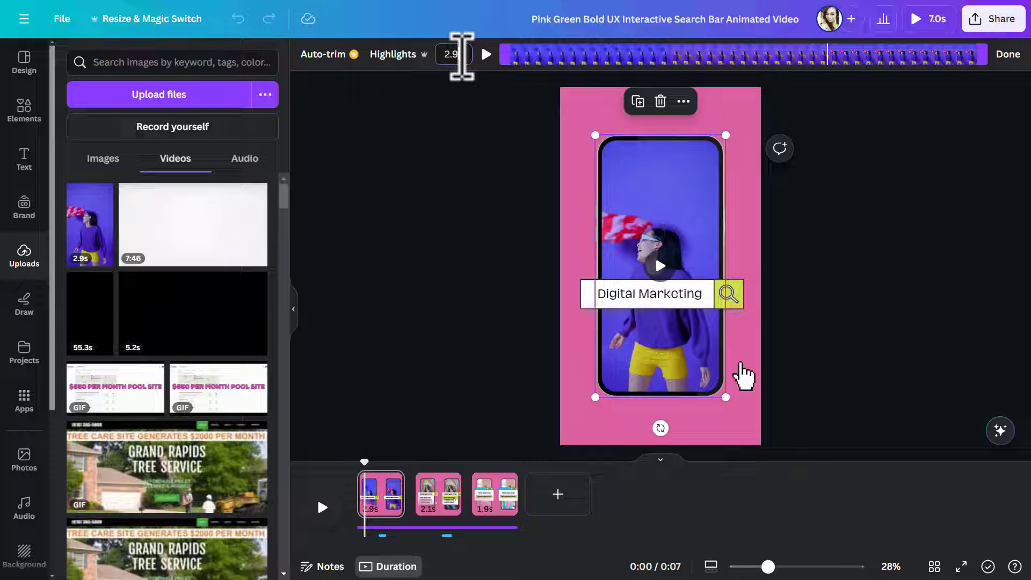
{"action": "key", "text": "BackSpace"}
{"action": "type", "text": "5"}
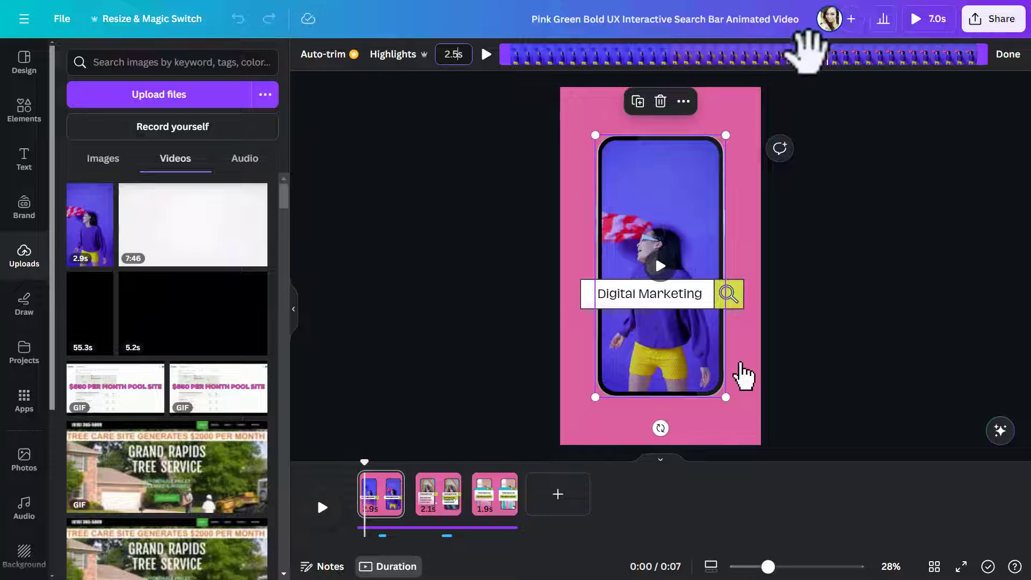
{"action": "left_click", "coordinate": [1008, 54]}
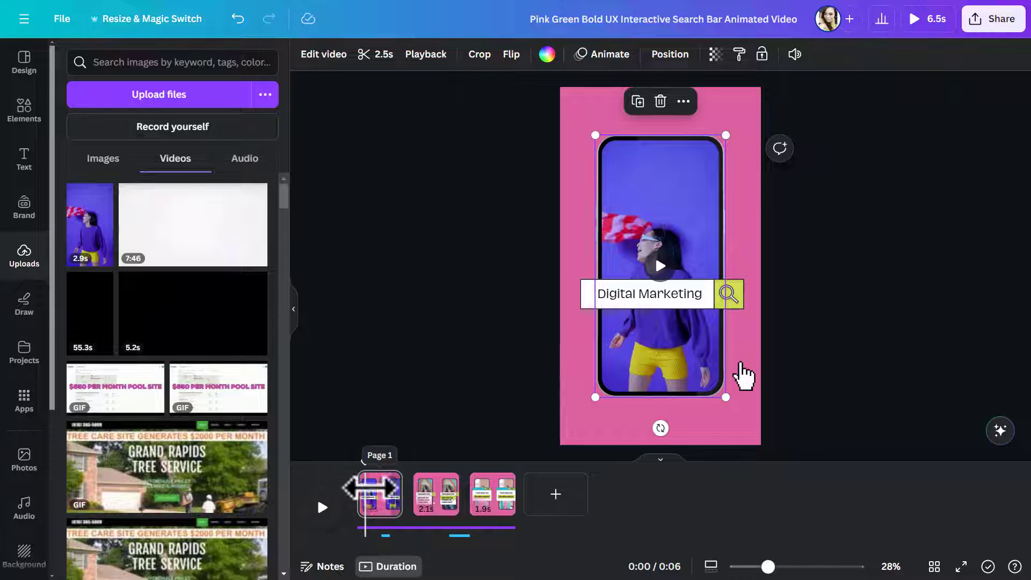
- Play the design from page 1 into page 2 to check the timing, and return the playhead to page 1
{"action": "left_click", "coordinate": [323, 508]}
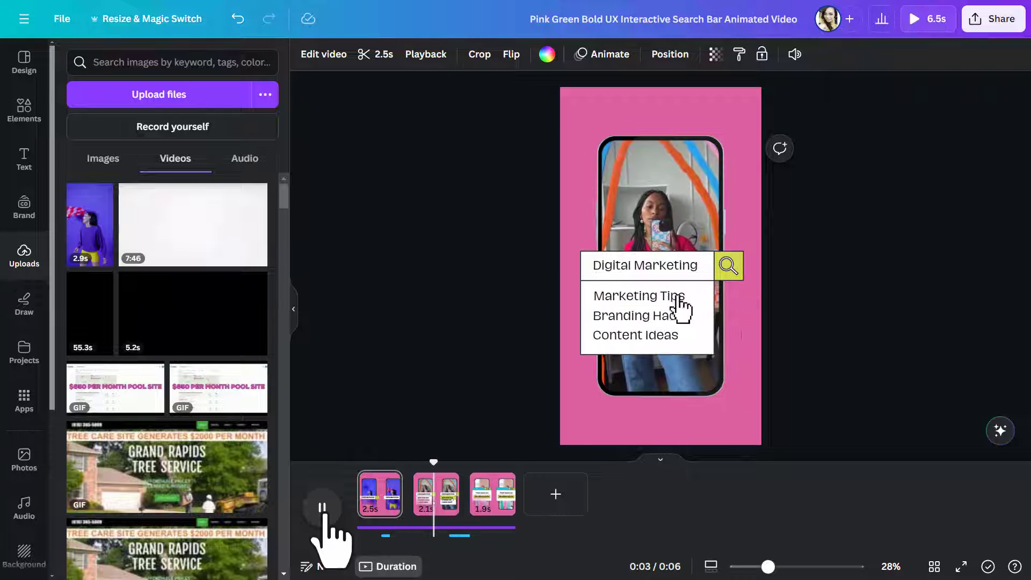
{"action": "left_click", "coordinate": [323, 508]}
{"action": "left_click_drag", "start_coordinate": [437, 460], "coordinate": [375, 472]}
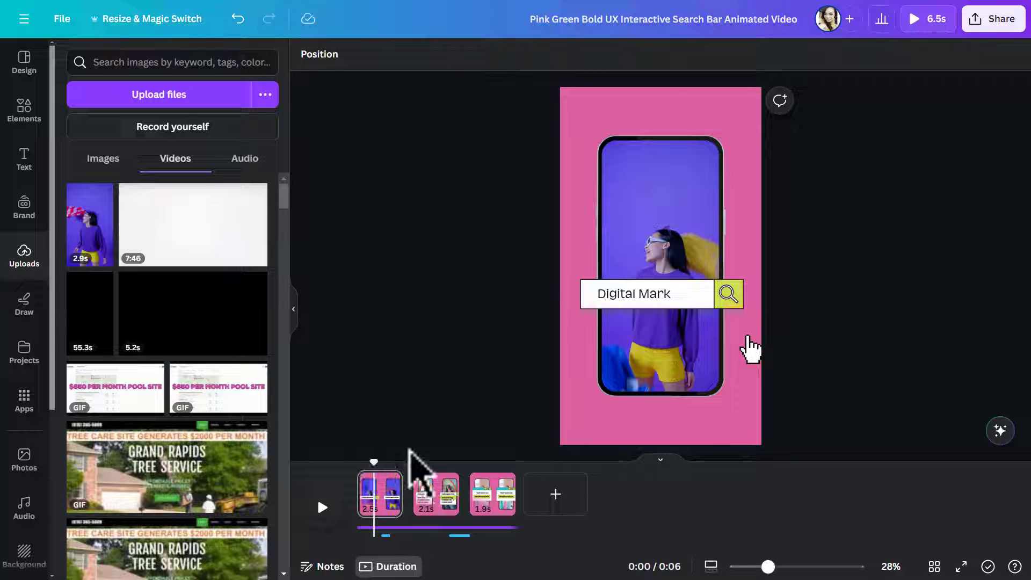
- Extend the end of page 1's trimmed phone clip slightly and play the design back
{"action": "left_click", "coordinate": [627, 236]}
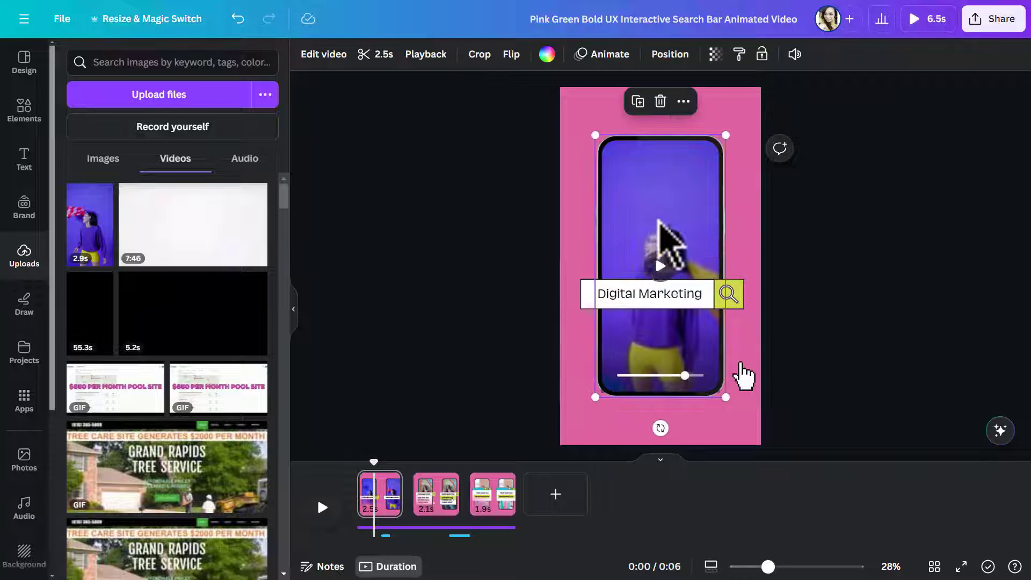
{"action": "left_click", "coordinate": [371, 54]}
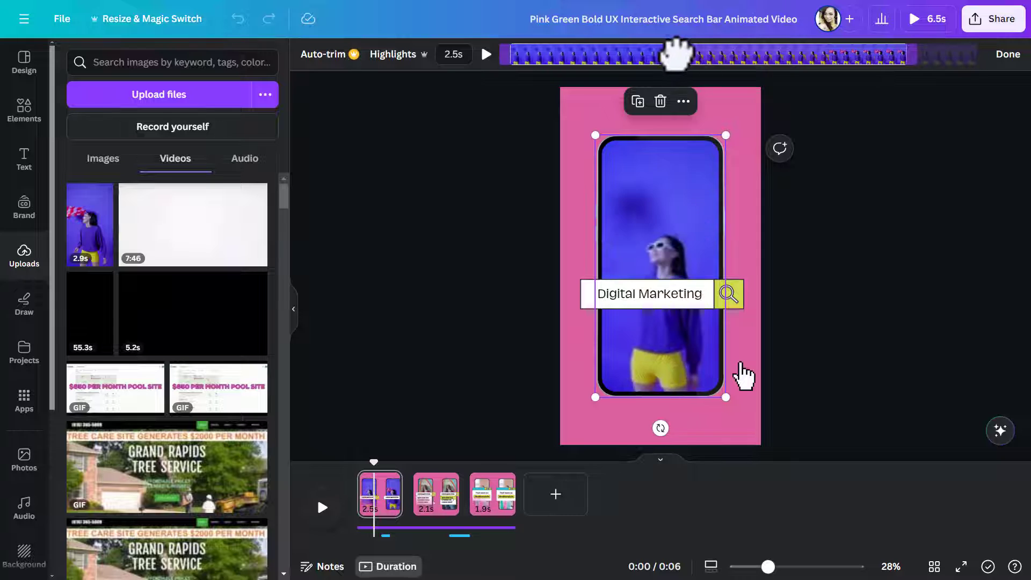
{"action": "left_click_drag", "start_coordinate": [919, 54], "coordinate": [924, 53]}
{"action": "left_click", "coordinate": [1008, 56]}
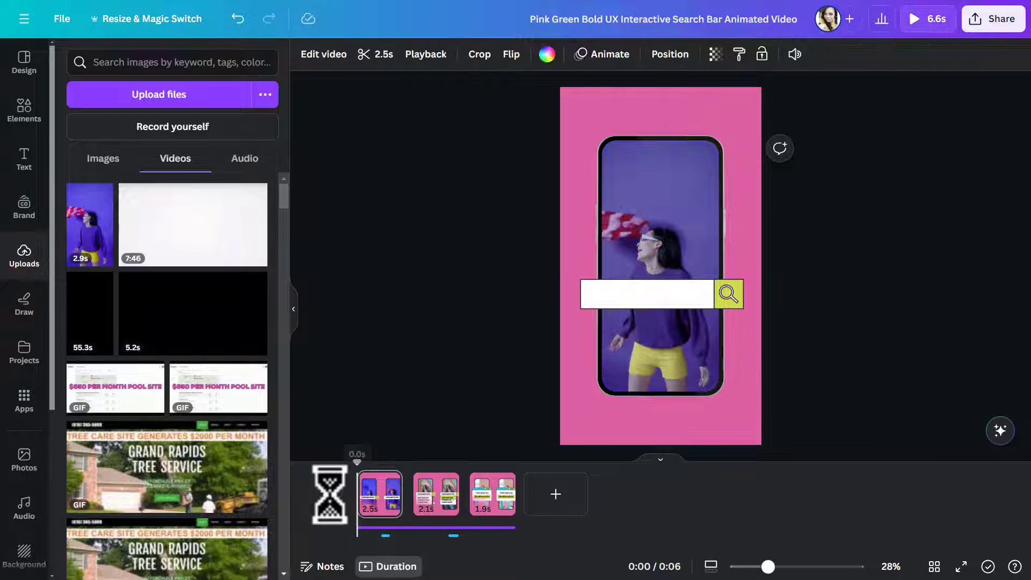
{"action": "left_click", "coordinate": [324, 510]}
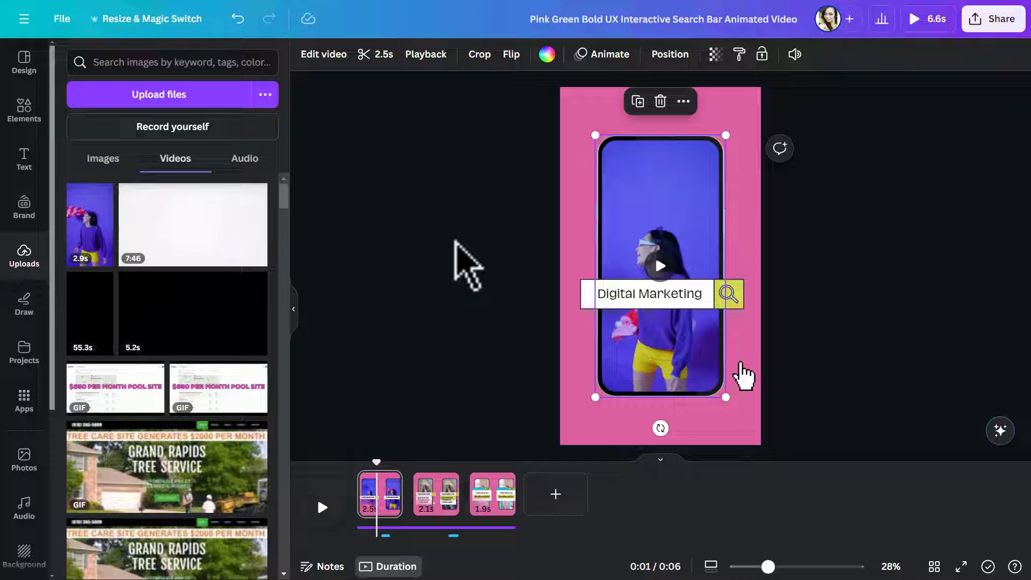
- Mute the sound of the phone clip on page 1
{"action": "mouse_move", "coordinate": [649, 191]}
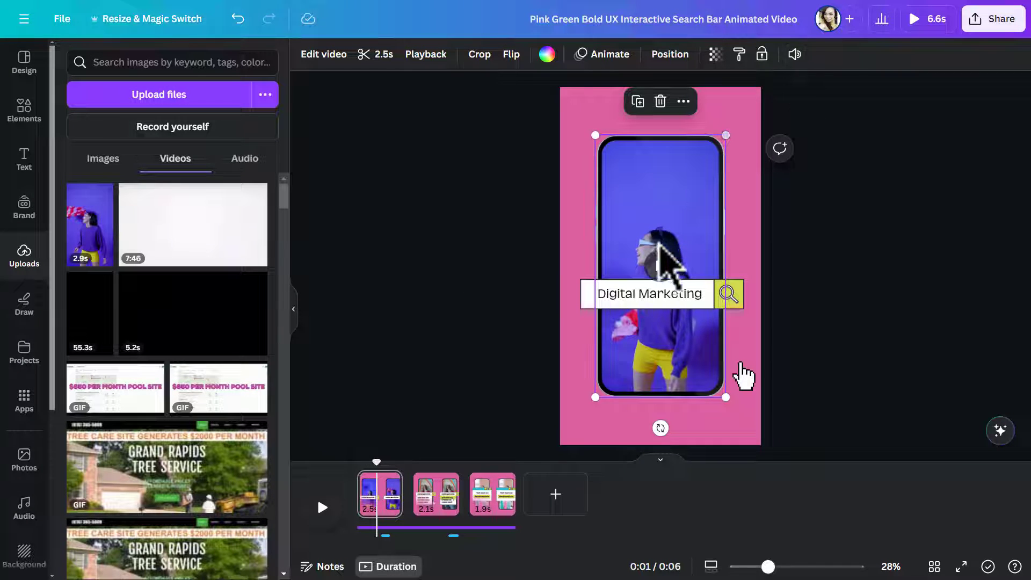
{"action": "left_click", "coordinate": [795, 54]}
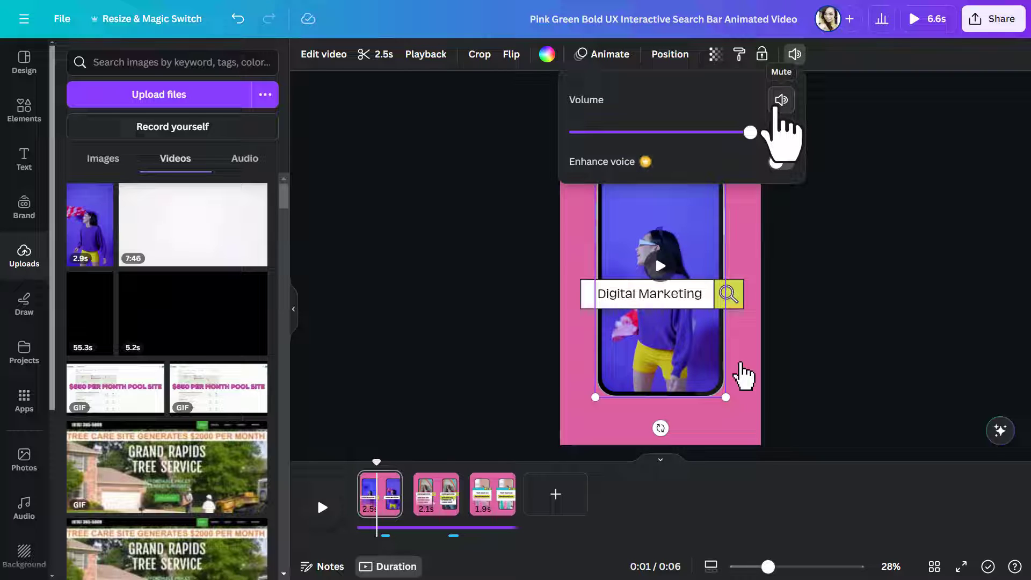
{"action": "left_click", "coordinate": [777, 105]}
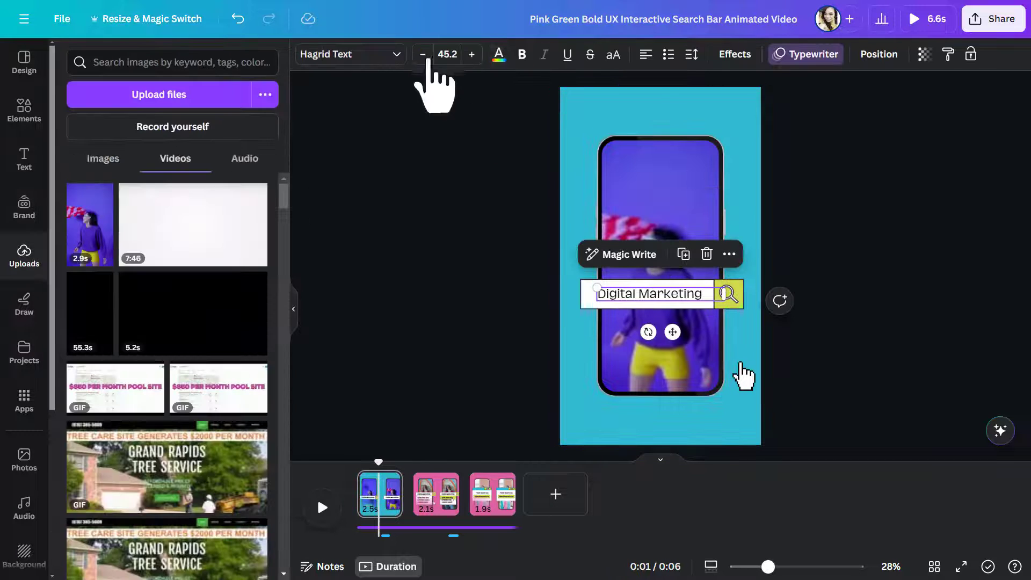
- Change page 1's background to the blue document colour and try the Hagrid and Montserrat fonts on the "Digital Marketing" text
{"action": "left_click", "coordinate": [522, 54]}
{"action": "left_click", "coordinate": [350, 54]}
{"action": "left_click", "coordinate": [158, 276]}
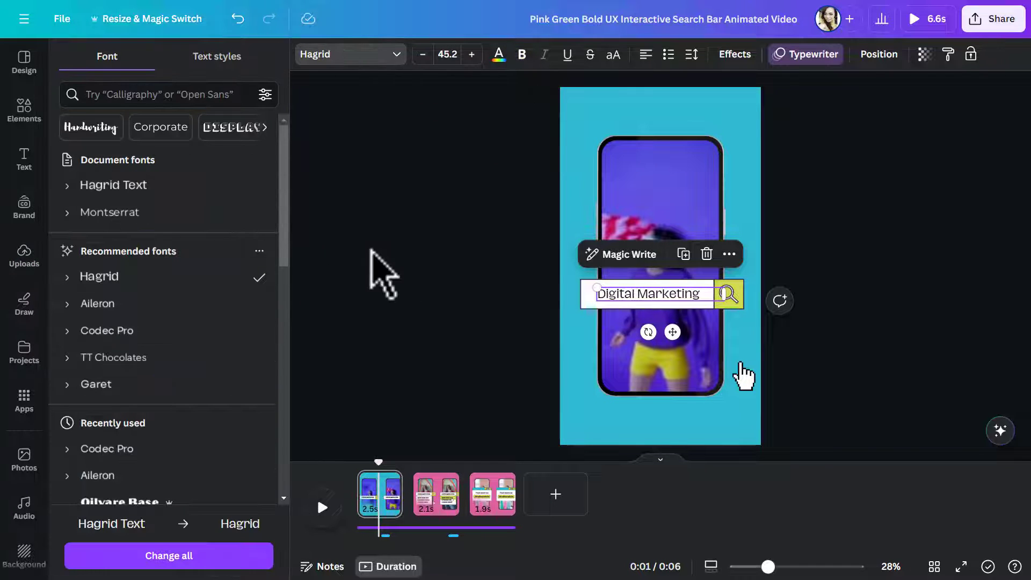
{"action": "left_click", "coordinate": [185, 215]}
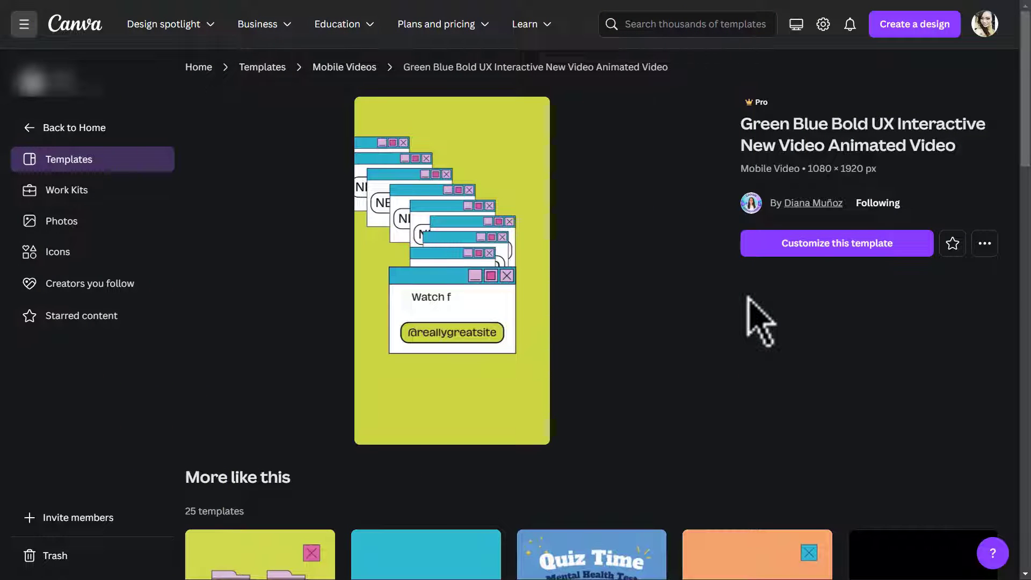
- Open the Green Blue Bold UX Interactive New Video Animated Video template for customizing and play its animation
{"action": "left_click", "coordinate": [860, 256]}
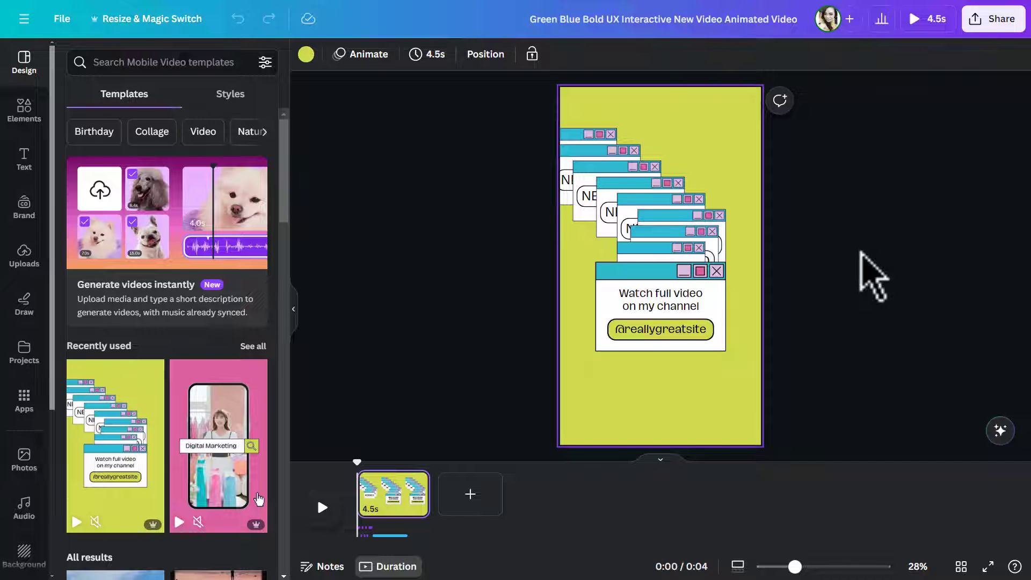
{"action": "left_click", "coordinate": [322, 508]}
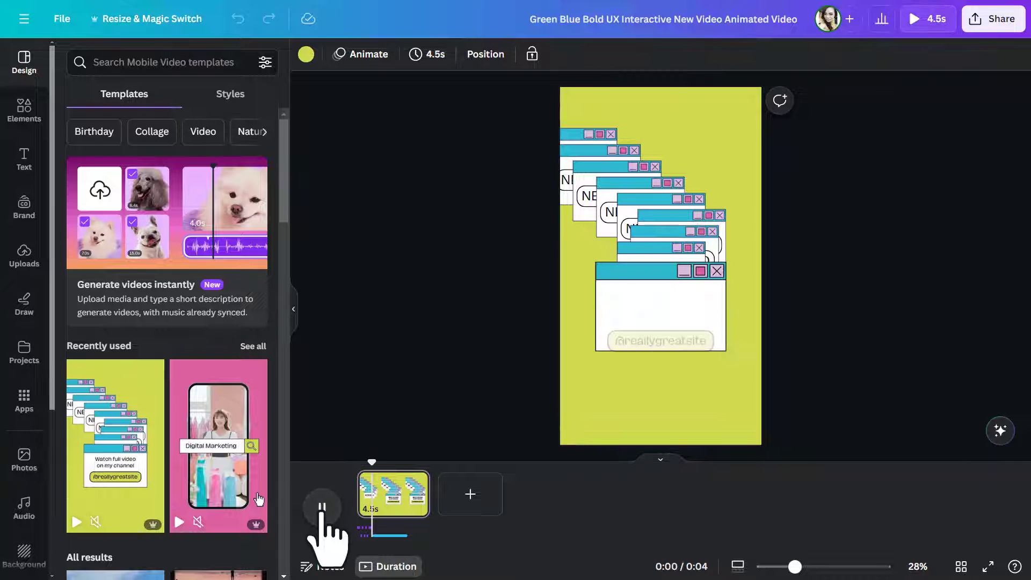
{"action": "left_click", "coordinate": [322, 507]}
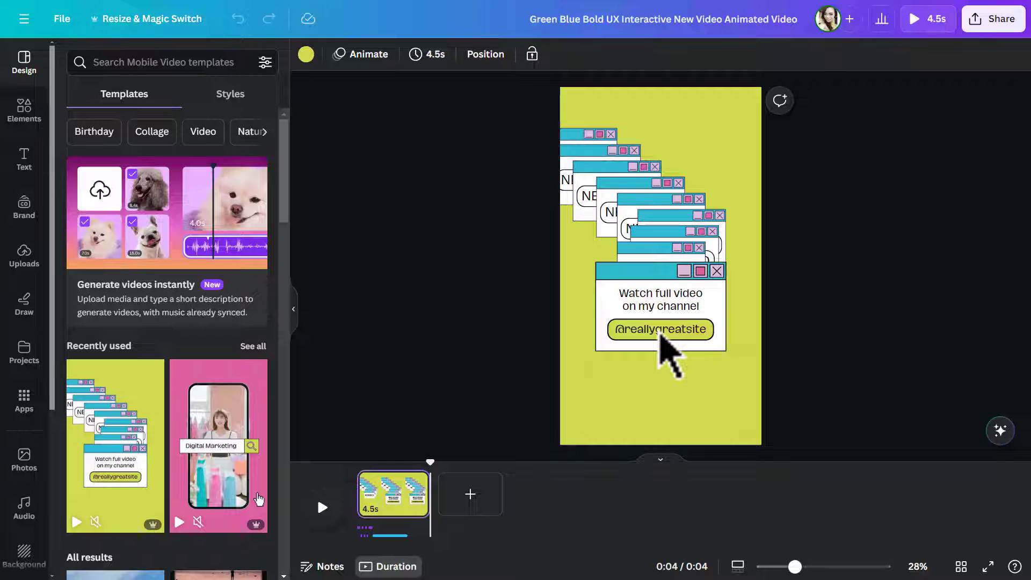
{"action": "double_click", "coordinate": [660, 333]}
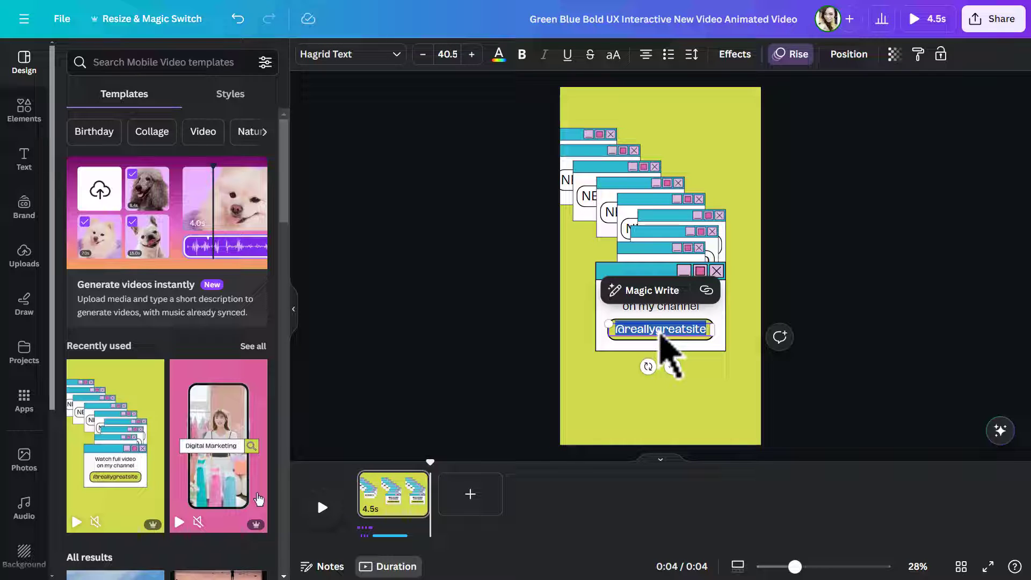
{"action": "key", "text": "BackSpace"}
{"action": "type", "text": "@tek"}
{"action": "key", "text": "BackSpace"}
{"action": "key", "text": "BackSpace"}
{"action": "key", "text": "BackSpace"}
{"action": "type", "text": "Teknikforce"}
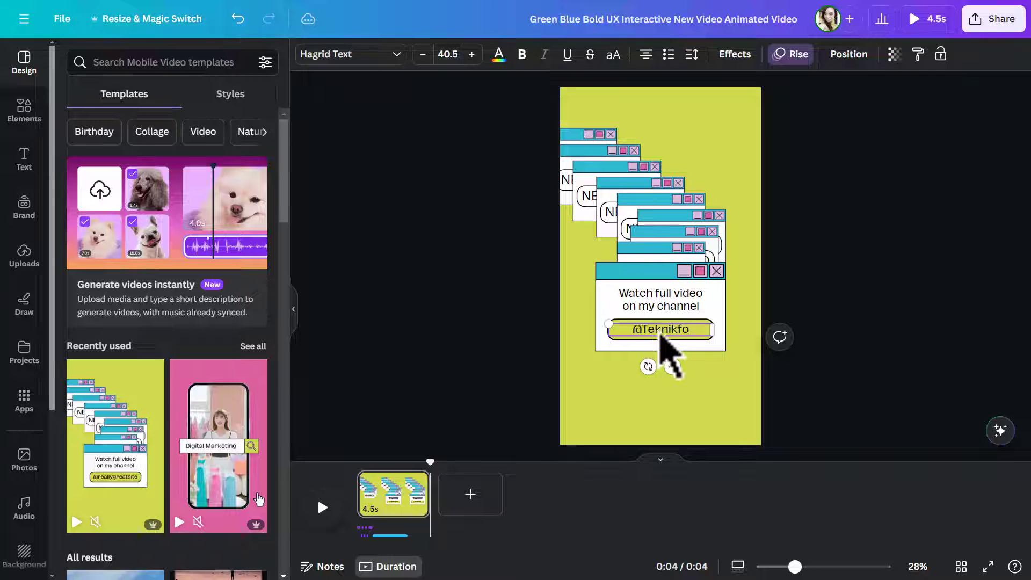
{"action": "key", "text": "Escape"}
- Set the font of "Watch full video on my channel" to Codec Pro and apply it across the whole design
{"action": "left_click", "coordinate": [662, 308]}
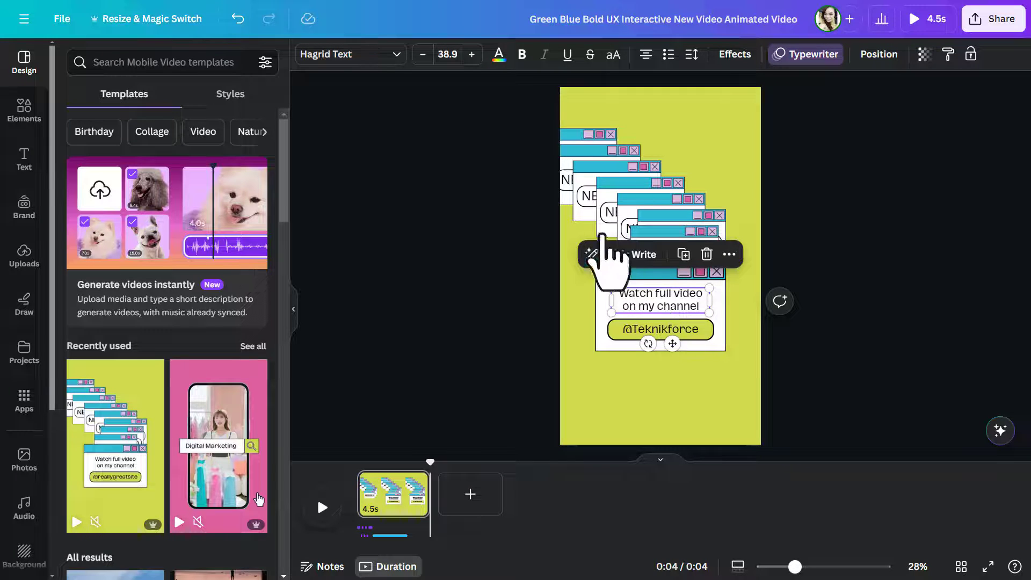
{"action": "left_click", "coordinate": [398, 60]}
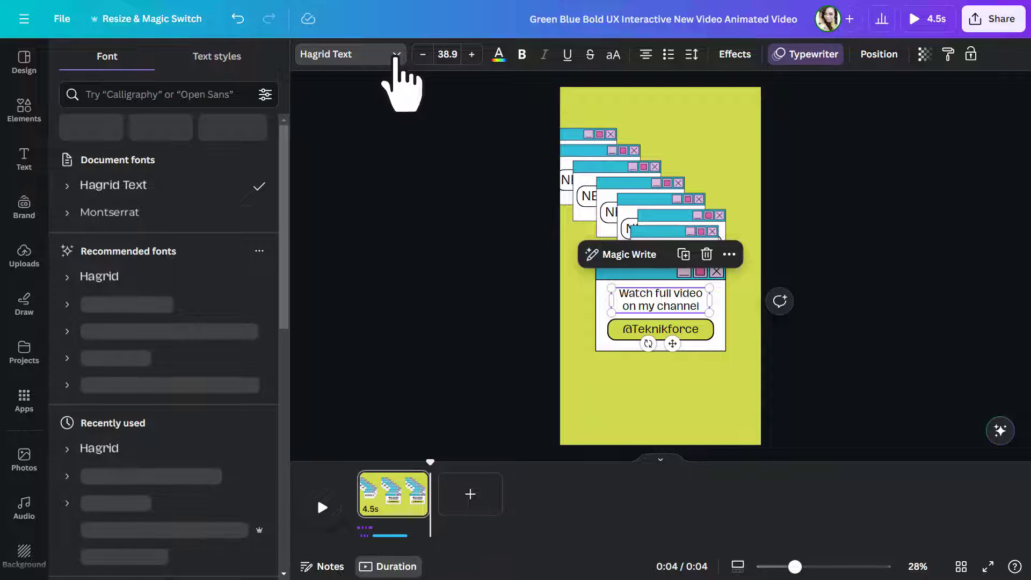
{"action": "left_click", "coordinate": [188, 332]}
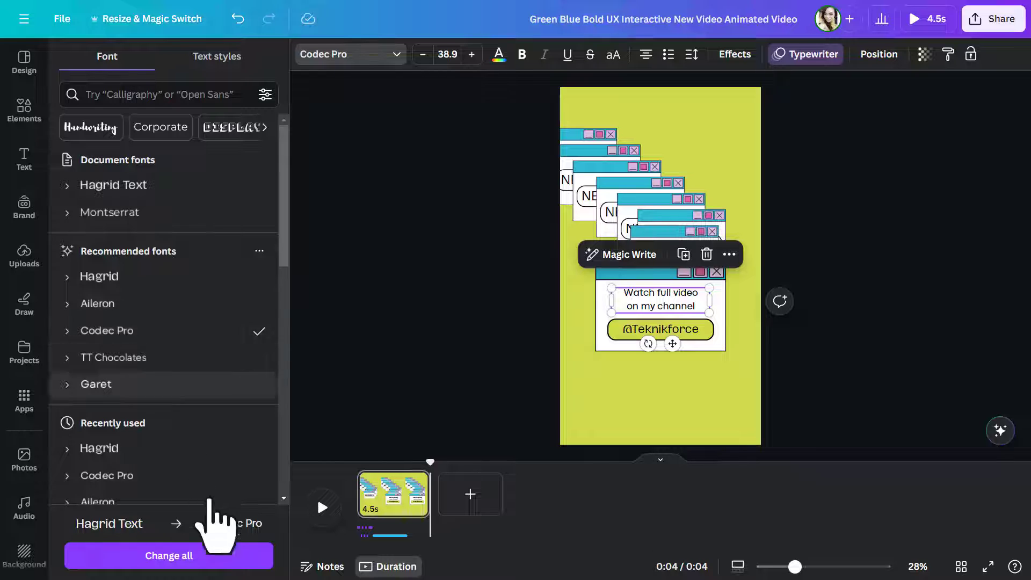
{"action": "left_click", "coordinate": [215, 561]}
- Change the page background to yellow and adjust it to a more saturated custom shade
{"action": "left_click", "coordinate": [652, 115]}
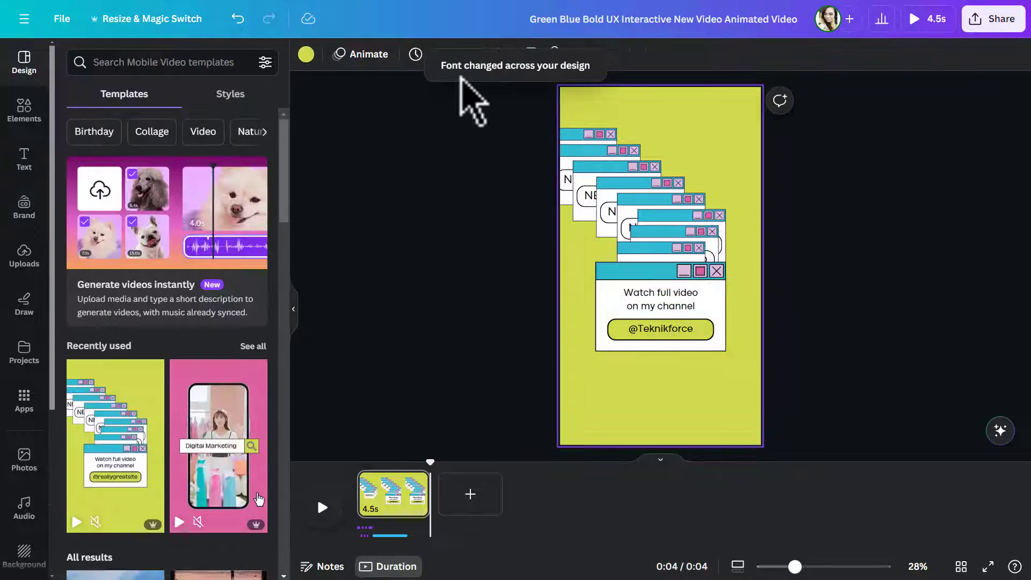
{"action": "left_click", "coordinate": [306, 54]}
{"action": "left_click", "coordinate": [183, 486]}
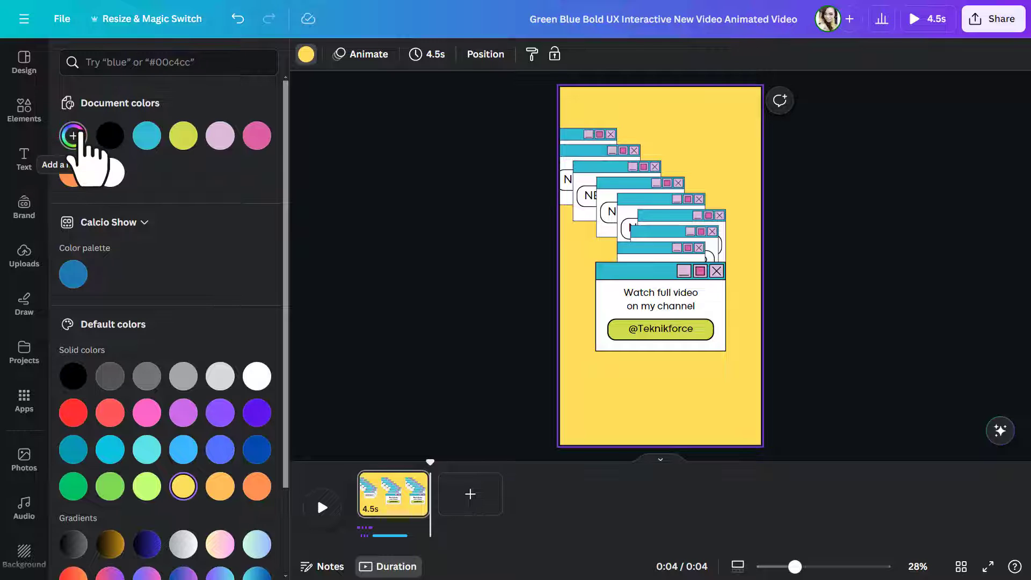
{"action": "left_click", "coordinate": [74, 136]}
{"action": "left_click_drag", "start_coordinate": [203, 218], "coordinate": [242, 208]}
{"action": "left_click", "coordinate": [380, 231]}
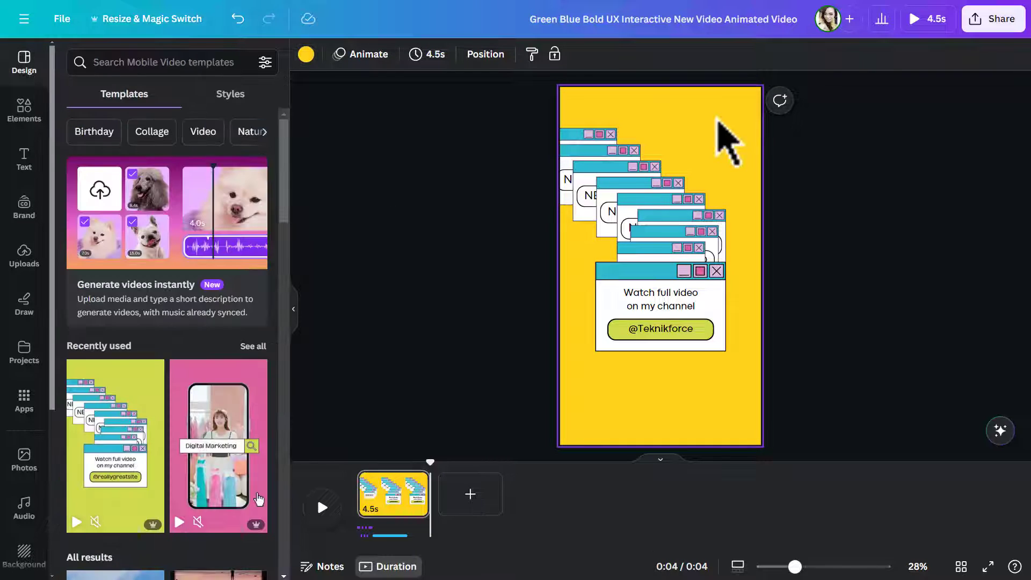
- Recolour the blue title bars of all the stacked windows with the pink document colour, and the channel handle's button yellow
{"action": "left_click", "coordinate": [594, 165]}
{"action": "left_click", "coordinate": [428, 54]}
{"action": "left_click", "coordinate": [256, 136]}
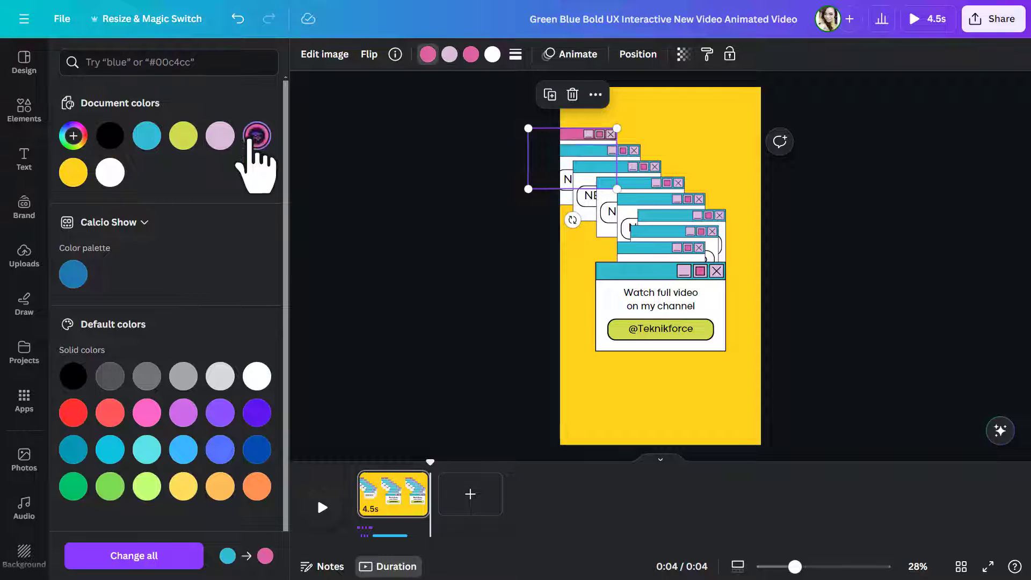
{"action": "left_click", "coordinate": [567, 151]}
{"action": "left_click", "coordinate": [256, 136]}
{"action": "left_click", "coordinate": [596, 167]}
{"action": "left_click", "coordinate": [257, 136]}
{"action": "left_click", "coordinate": [635, 184]}
{"action": "left_click", "coordinate": [257, 136]}
{"action": "left_click", "coordinate": [650, 199]}
{"action": "left_click", "coordinate": [257, 136]}
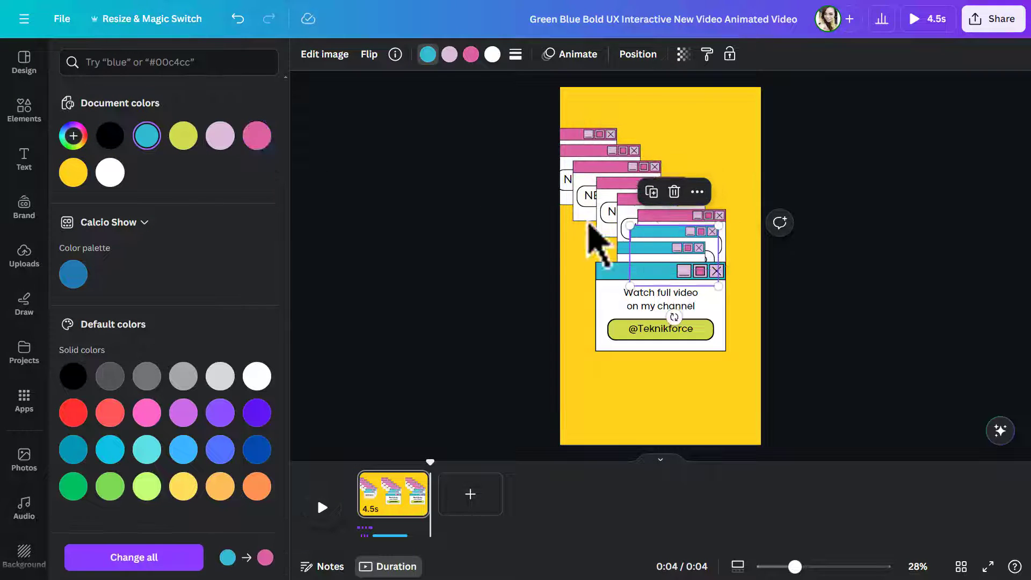
{"action": "left_click", "coordinate": [257, 136]}
{"action": "left_click", "coordinate": [638, 249]}
{"action": "left_click", "coordinate": [257, 136]}
{"action": "left_click", "coordinate": [625, 268]}
{"action": "left_click", "coordinate": [256, 136]}
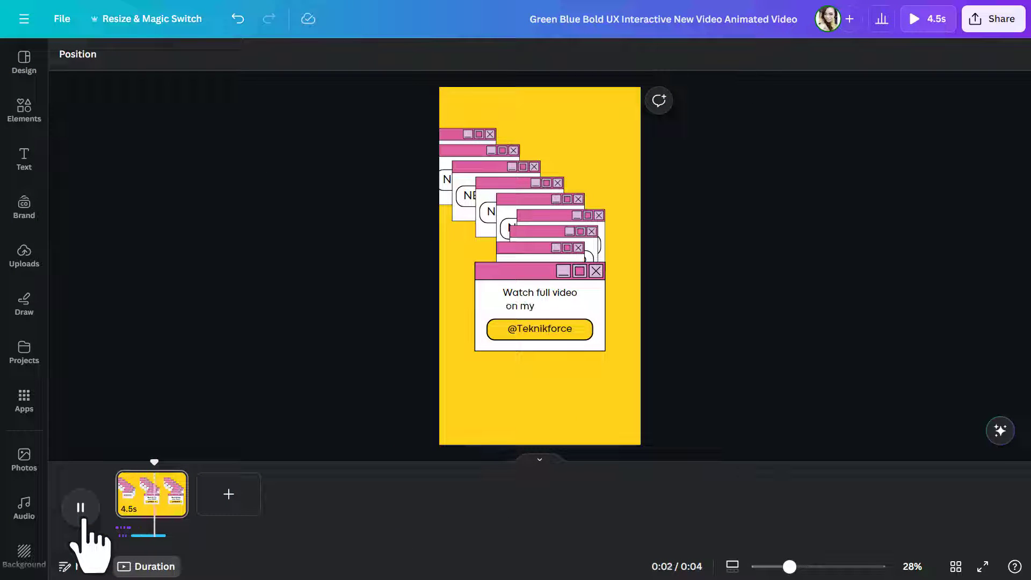
- Play the recoloured animation to the end to review the result
{"action": "left_click", "coordinate": [83, 519]}
{"action": "left_click", "coordinate": [83, 519]}
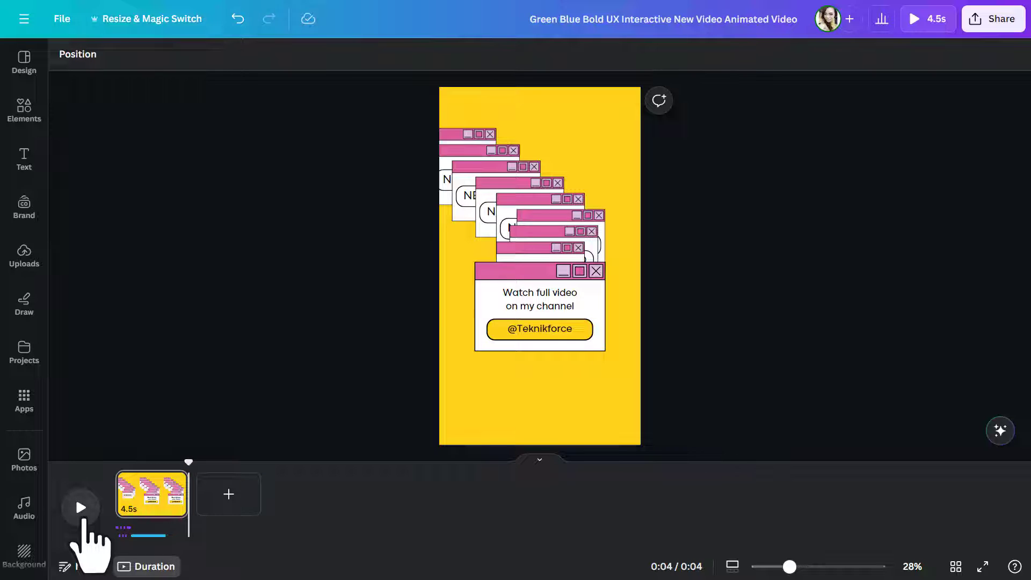
{"action": "left_click", "coordinate": [83, 520]}
- Open the download settings for the design and choose MP4 Video as the file type
{"action": "left_click", "coordinate": [990, 22]}
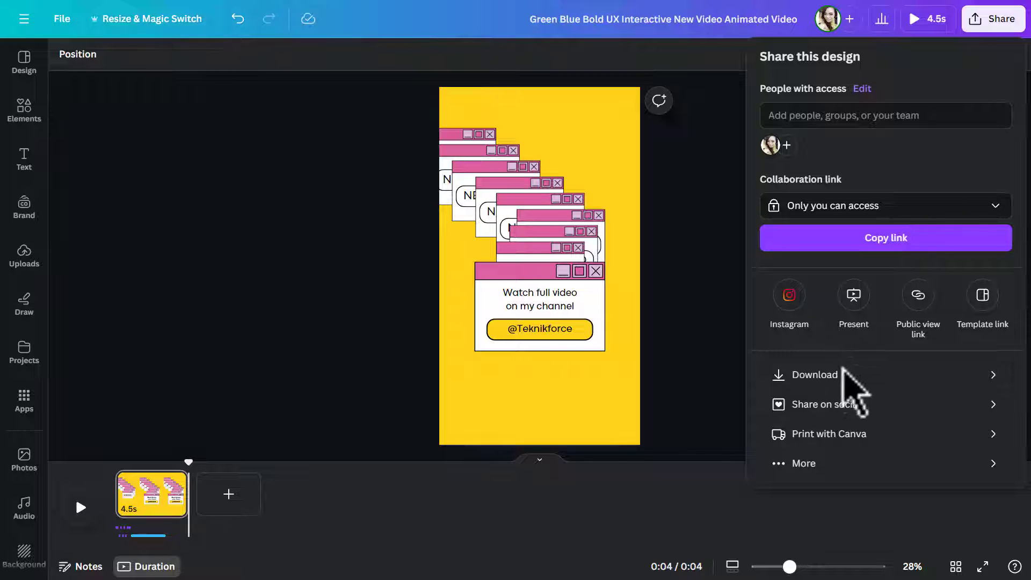
{"action": "left_click", "coordinate": [839, 376]}
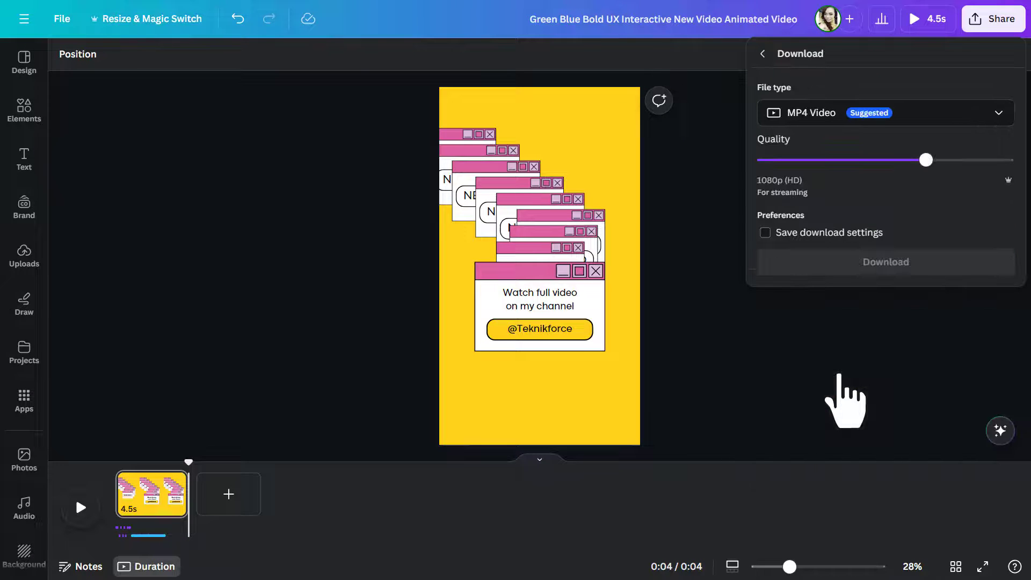
{"action": "left_click", "coordinate": [988, 123]}
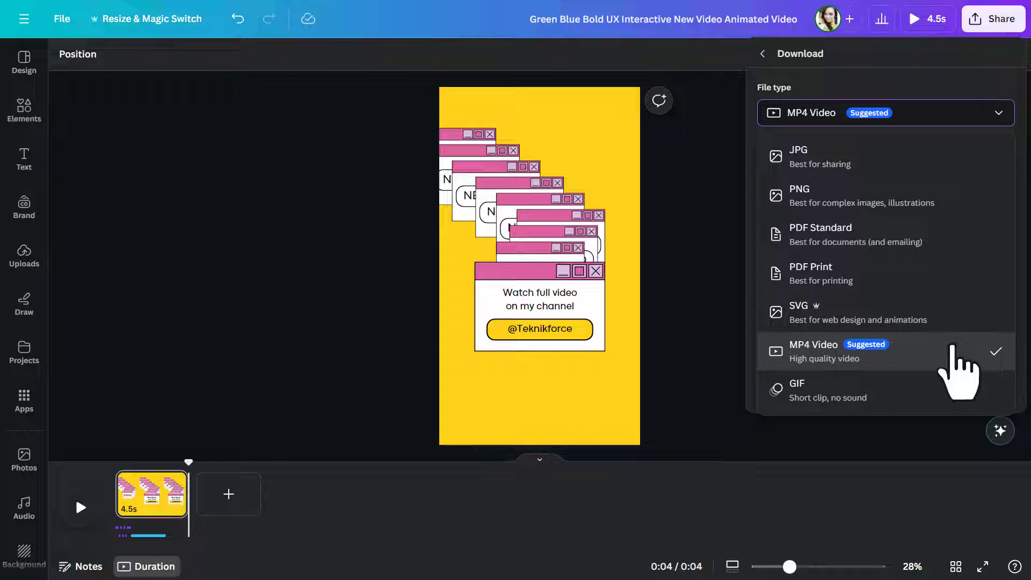
{"action": "left_click", "coordinate": [952, 348]}
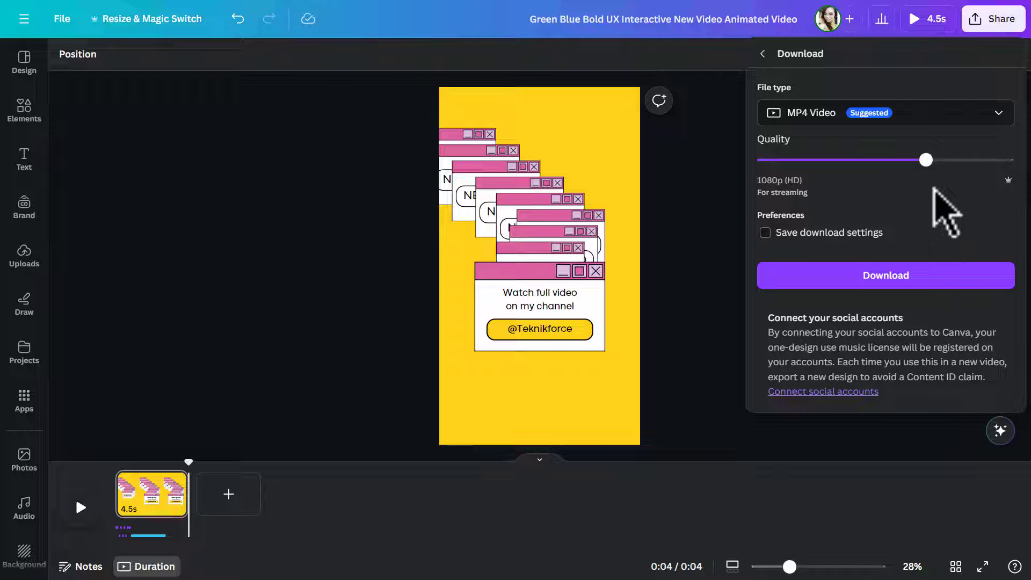
- Raise the MP4 quality to 4K (UHD) and download the video
{"action": "left_click_drag", "start_coordinate": [926, 160], "coordinate": [1006, 159]}
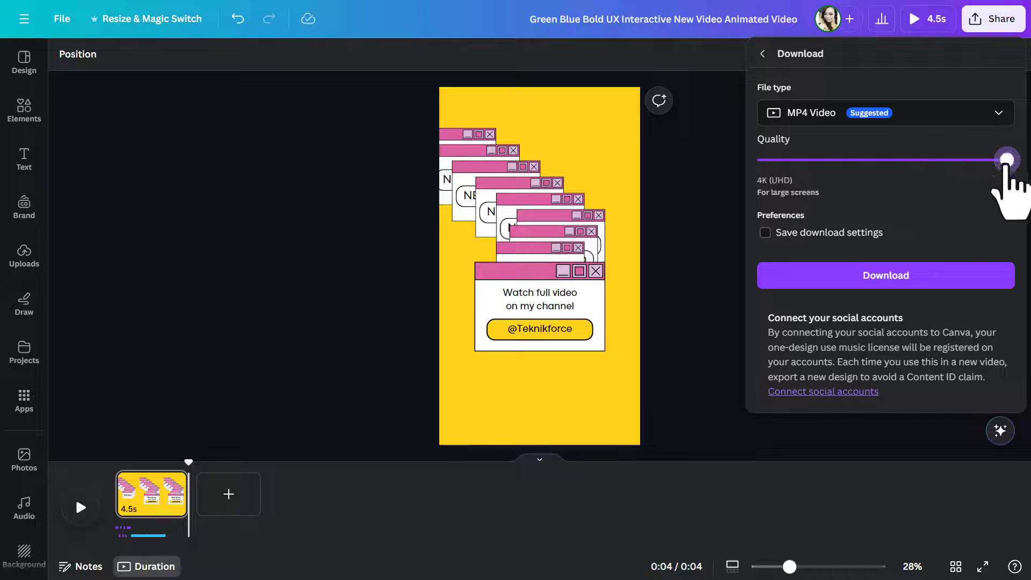
{"action": "left_click", "coordinate": [890, 276]}
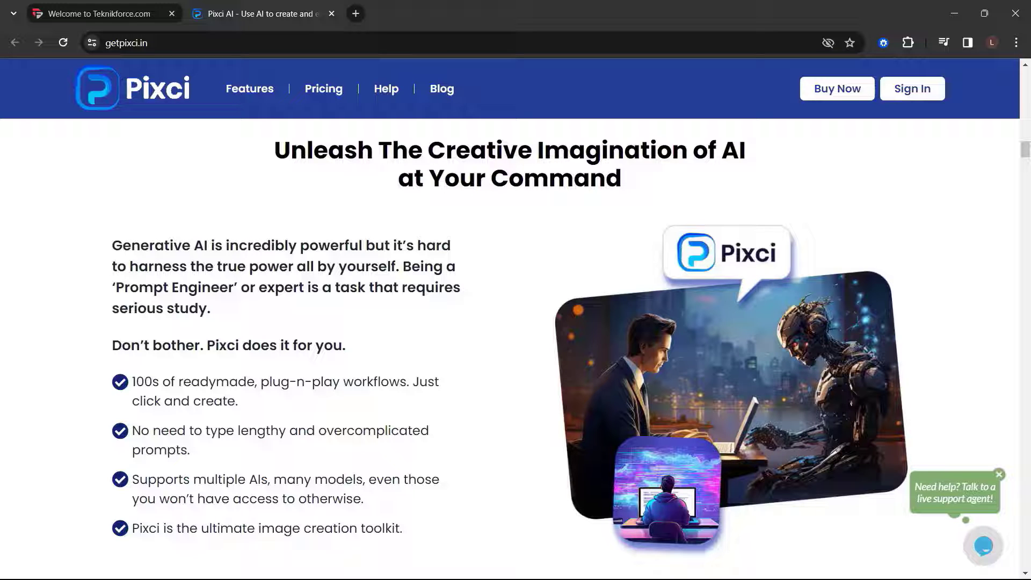
- Look through the Pixci AI website in the browser, reviewing its feature sections, ready workloads gallery and product overview
{"action": "scroll", "coordinate": [510, 344], "scroll_direction": "down", "scroll_amount": 8}
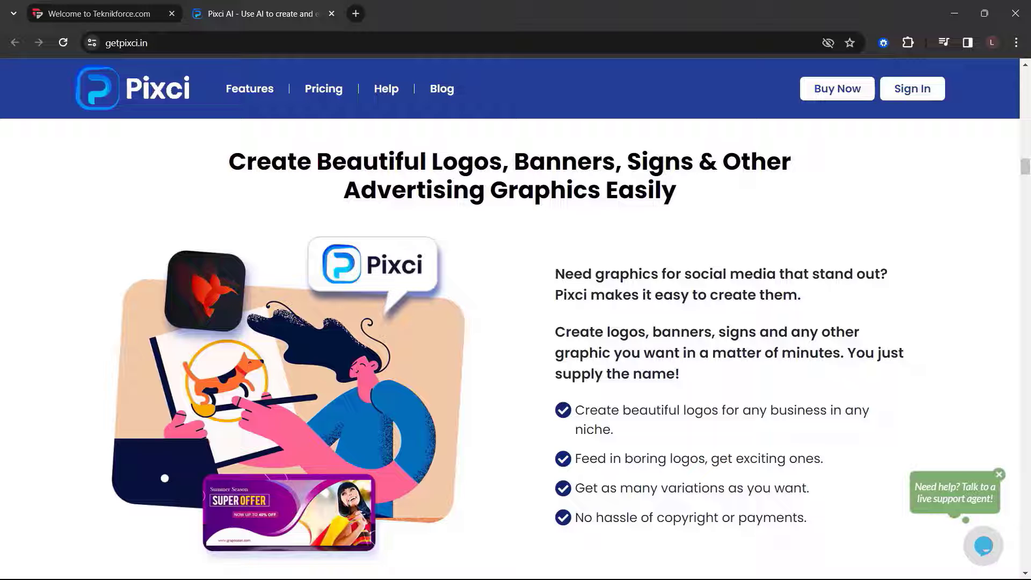
{"action": "scroll", "coordinate": [511, 344], "scroll_direction": "down", "scroll_amount": 5}
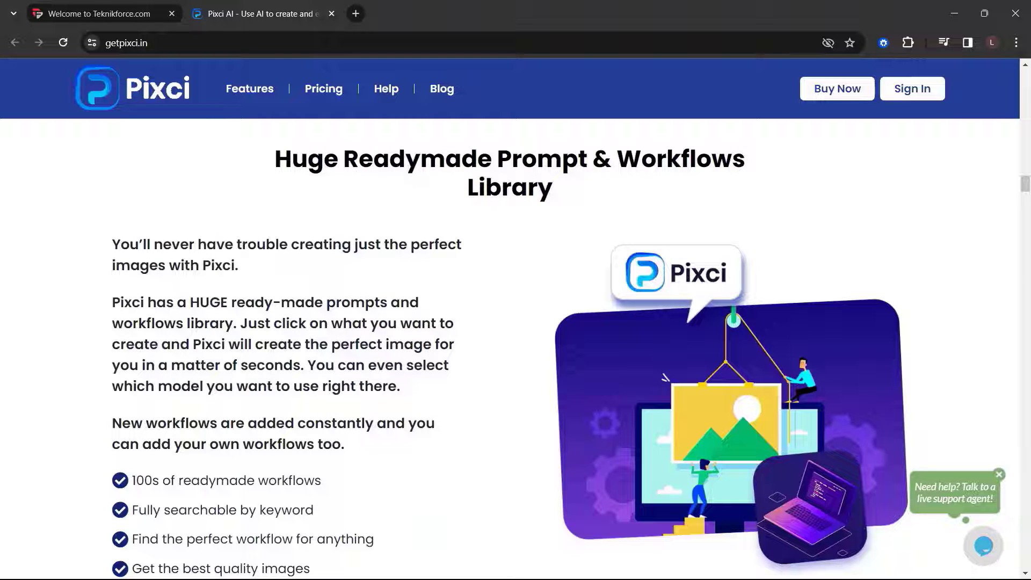
{"action": "scroll", "coordinate": [510, 344], "scroll_direction": "down", "scroll_amount": 5}
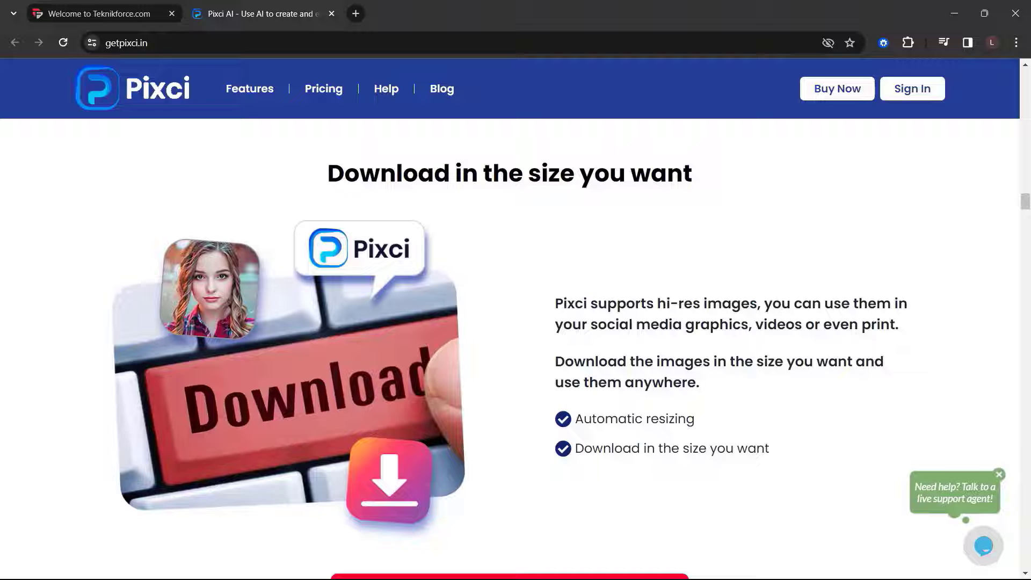
{"action": "scroll", "coordinate": [510, 344], "scroll_direction": "down", "scroll_amount": 8}
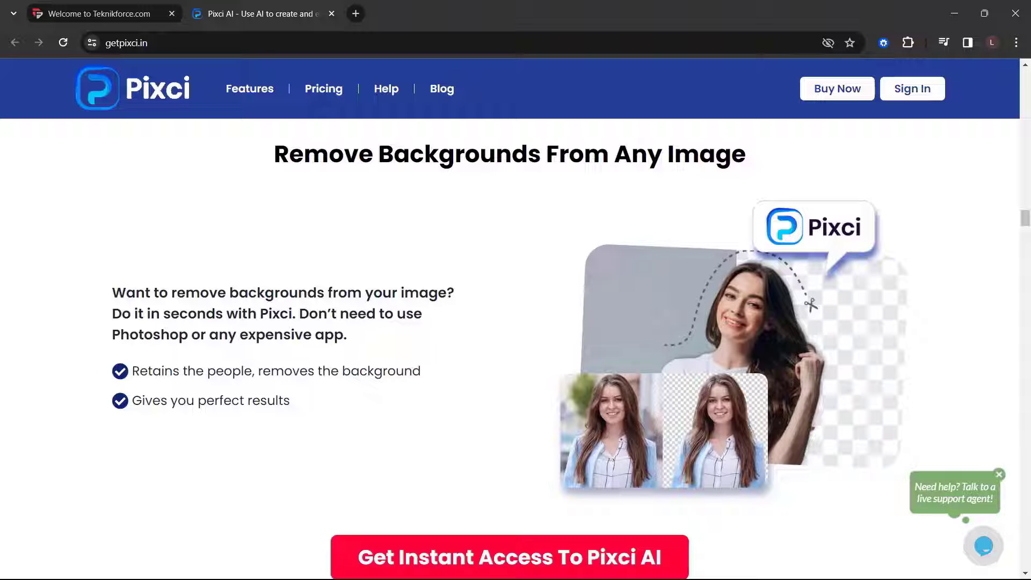
{"action": "scroll", "coordinate": [510, 343], "scroll_direction": "down", "scroll_amount": 8}
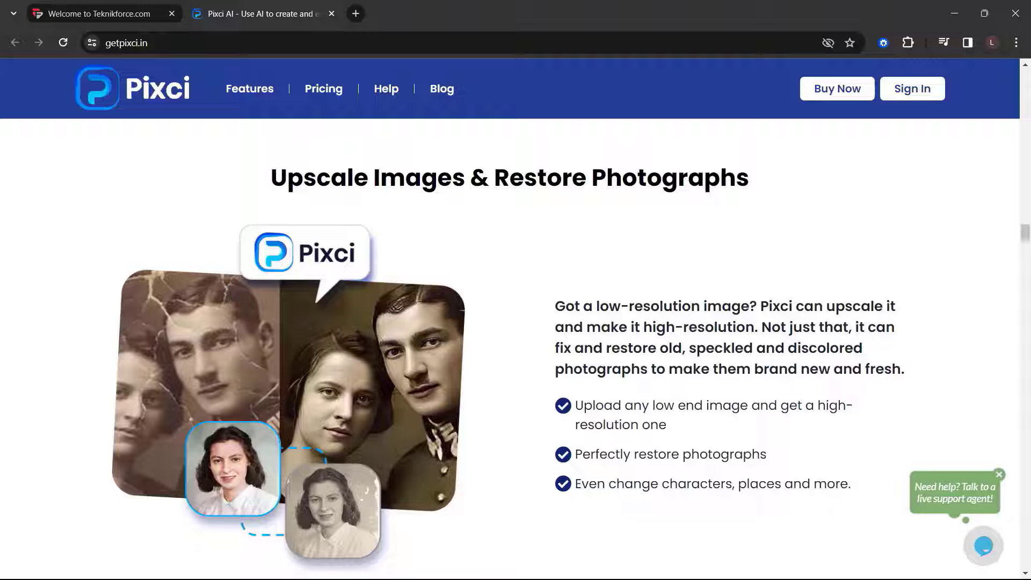
{"action": "scroll", "coordinate": [516, 349], "scroll_direction": "down", "scroll_amount": 10}
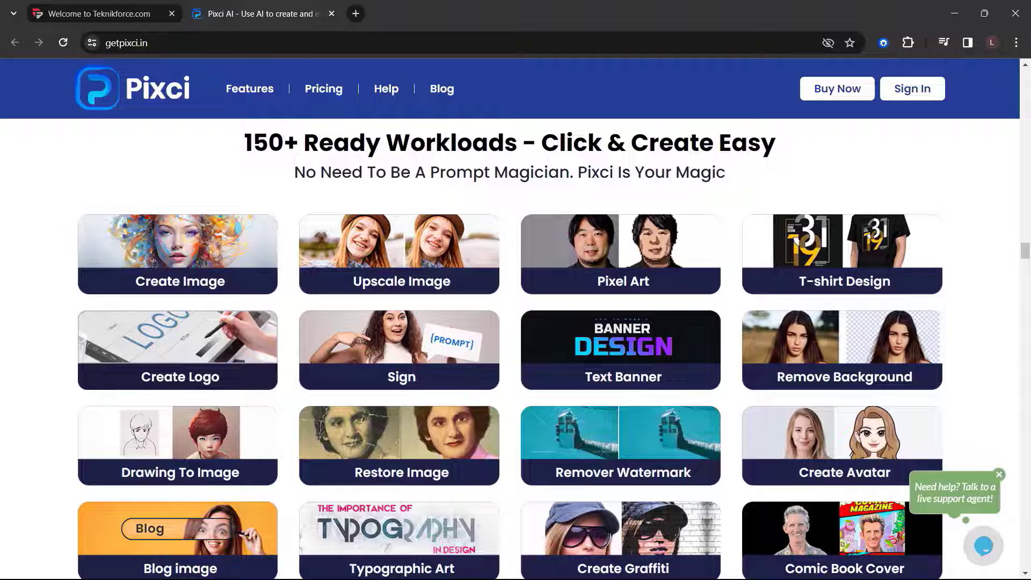
{"action": "scroll", "coordinate": [516, 349], "scroll_direction": "down", "scroll_amount": 2}
{"action": "scroll", "coordinate": [516, 349], "scroll_direction": "down", "scroll_amount": 5}
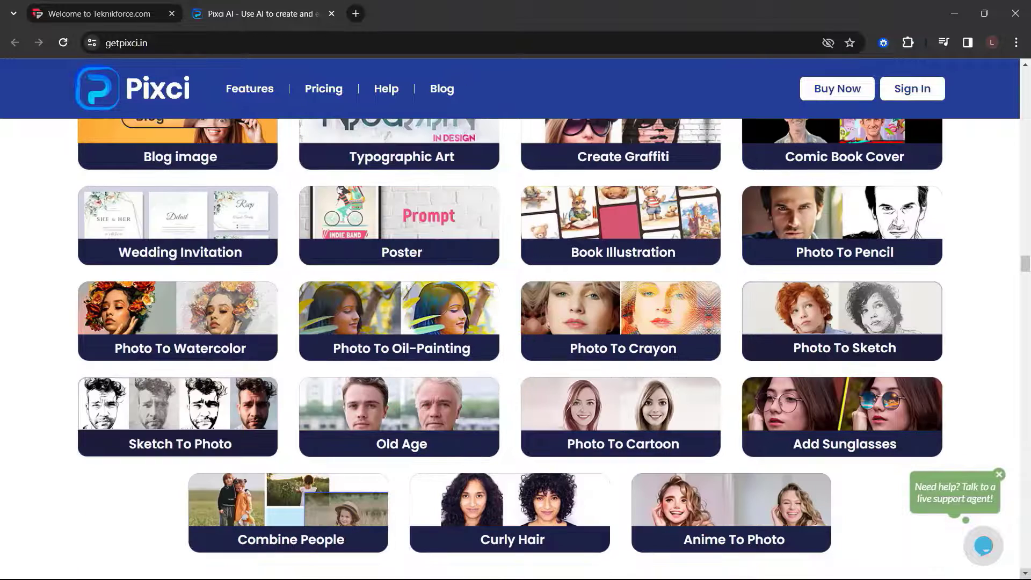
{"action": "scroll", "coordinate": [516, 349], "scroll_direction": "up", "scroll_amount": 1}
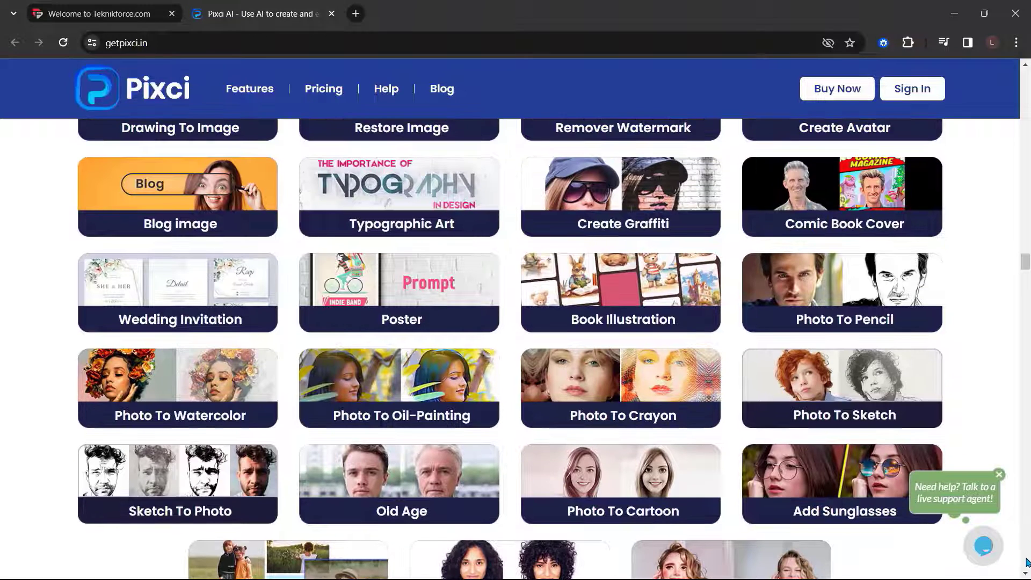
{"action": "scroll", "coordinate": [515, 349], "scroll_direction": "down", "scroll_amount": 10}
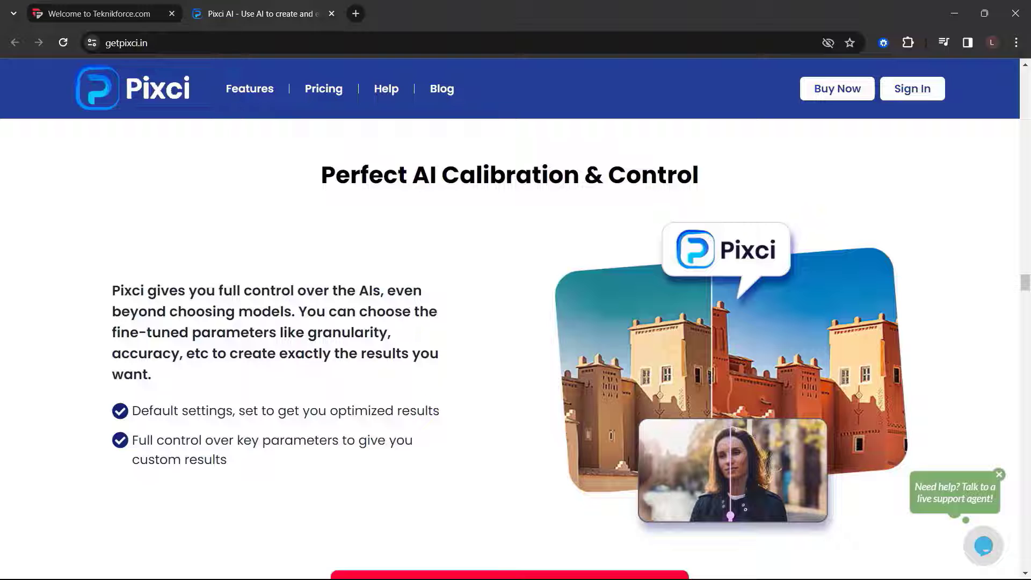
{"action": "scroll", "coordinate": [515, 349], "scroll_direction": "down", "scroll_amount": 8}
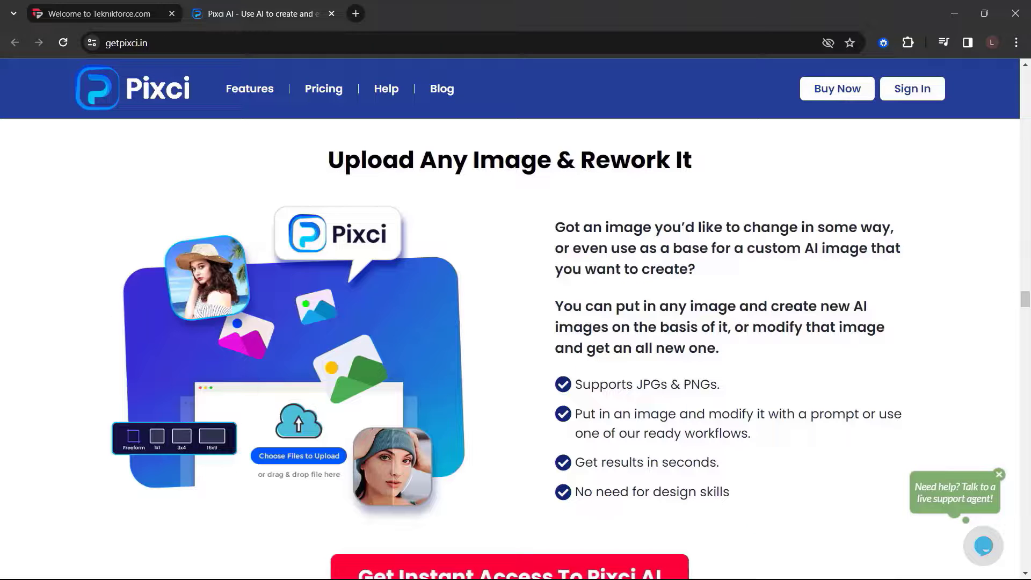
{"action": "scroll", "coordinate": [515, 350], "scroll_direction": "down", "scroll_amount": 8}
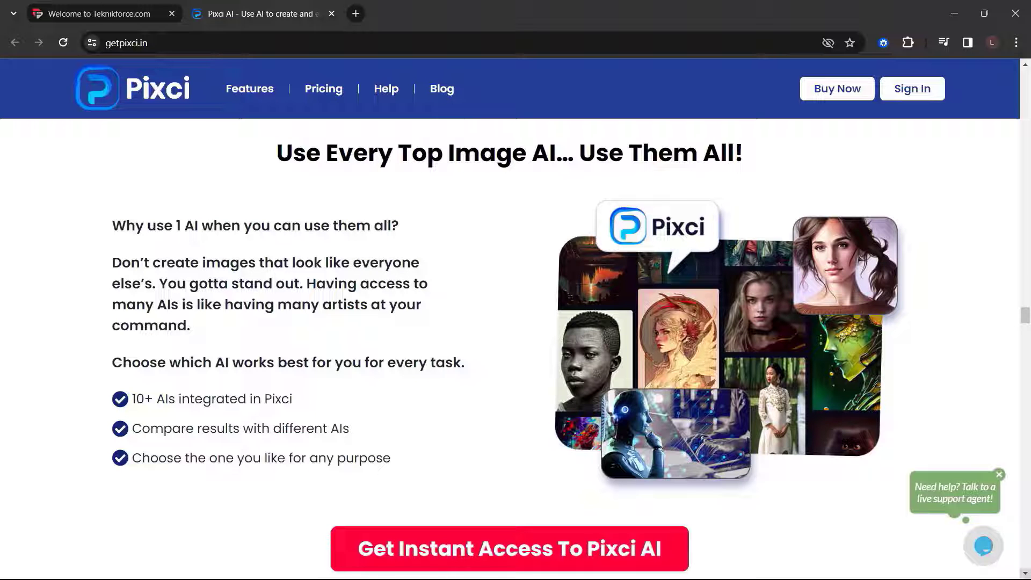
{"action": "scroll", "coordinate": [516, 349], "scroll_direction": "down", "scroll_amount": 8}
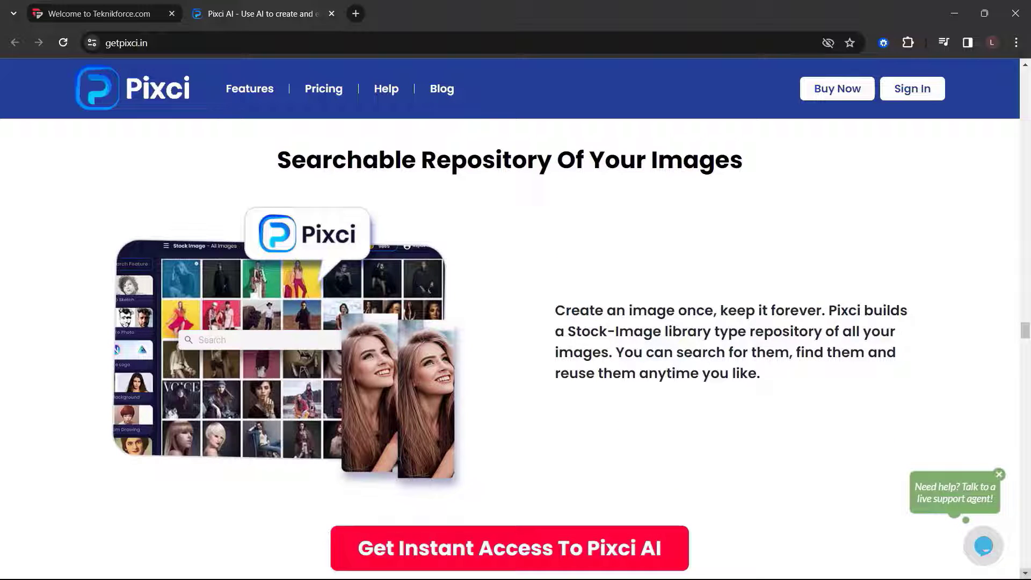
{"action": "scroll", "coordinate": [515, 350], "scroll_direction": "down", "scroll_amount": 8}
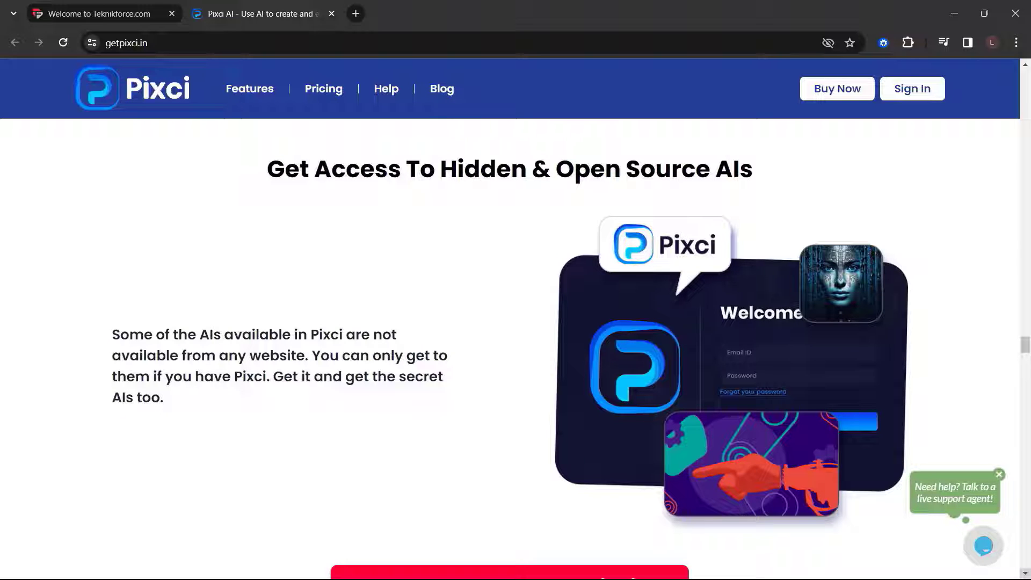
{"action": "scroll", "coordinate": [516, 349], "scroll_direction": "down", "scroll_amount": 8}
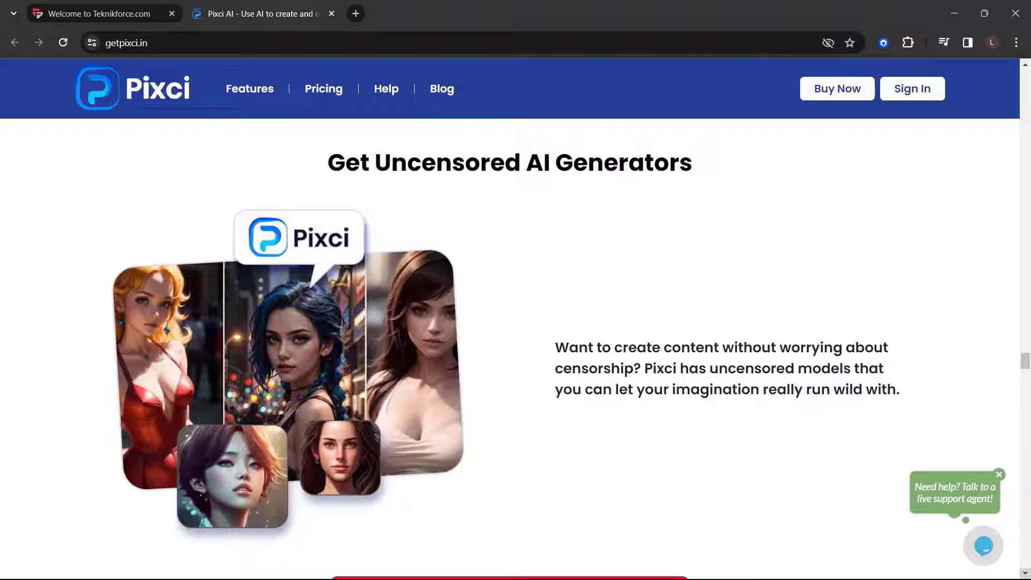
{"action": "scroll", "coordinate": [515, 349], "scroll_direction": "down", "scroll_amount": 8}
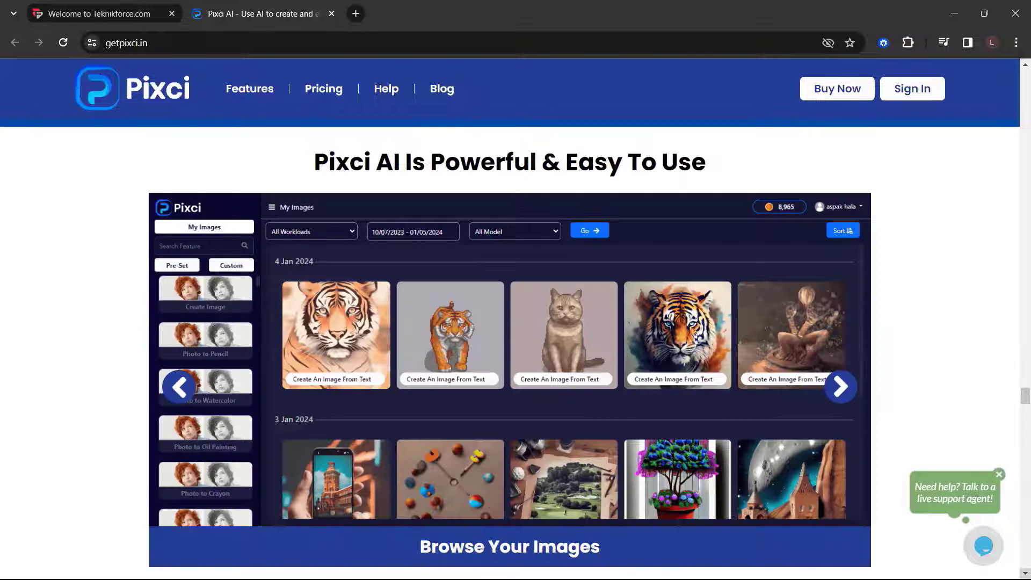